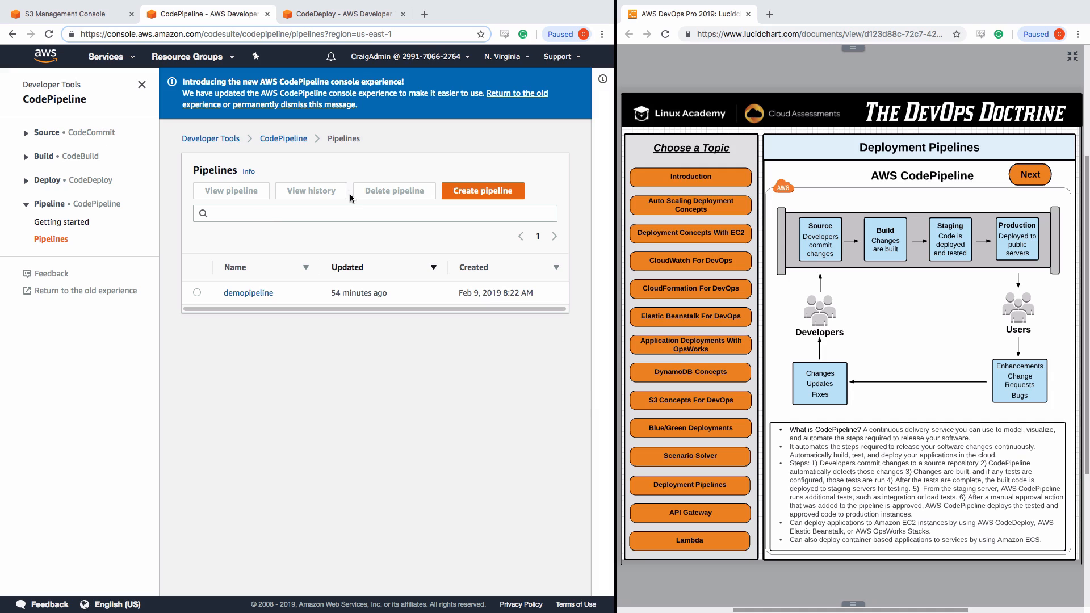
Review the zip files and the versioning property of the awscodepipeline-demobucket-example-29 S3 bucket.
{"action": "left_click", "coordinate": [42, 12]}
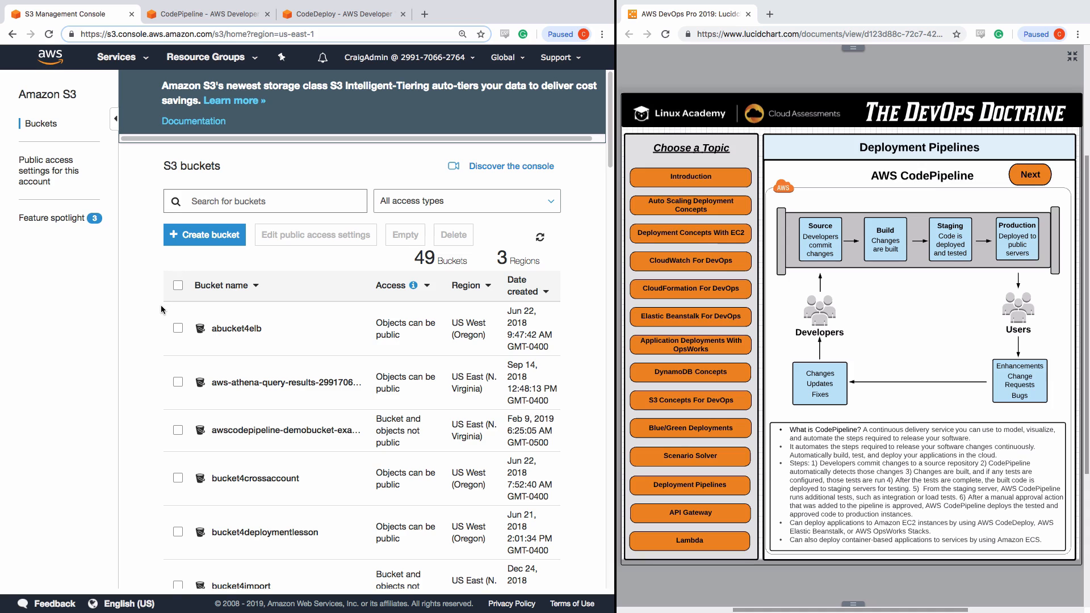
{"action": "scroll", "coordinate": [161, 306], "scroll_direction": "down", "scroll_amount": 1}
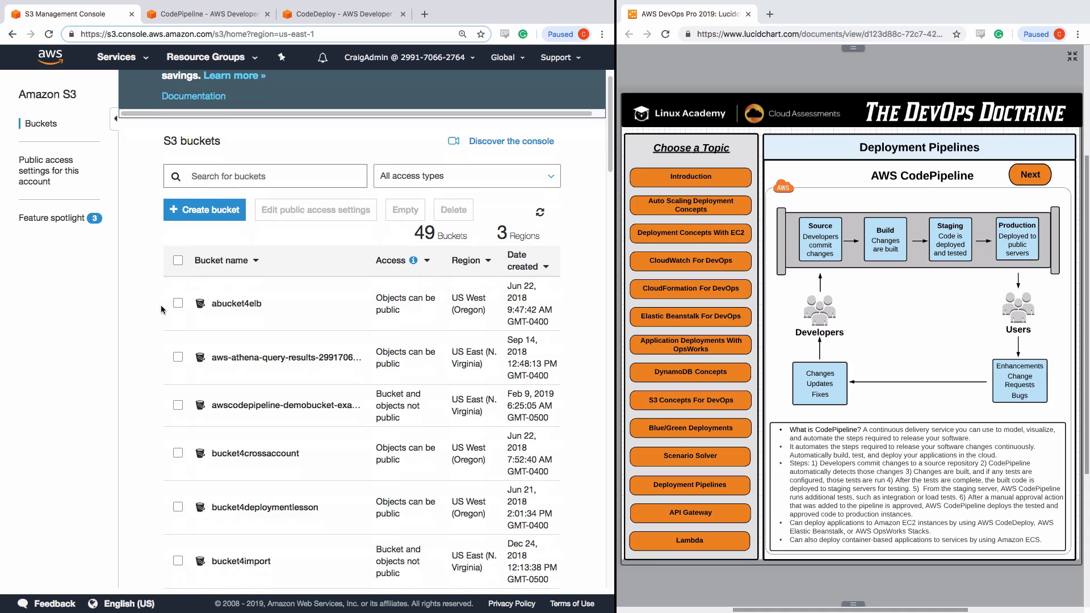
{"action": "scroll", "coordinate": [161, 304], "scroll_direction": "down", "scroll_amount": 1}
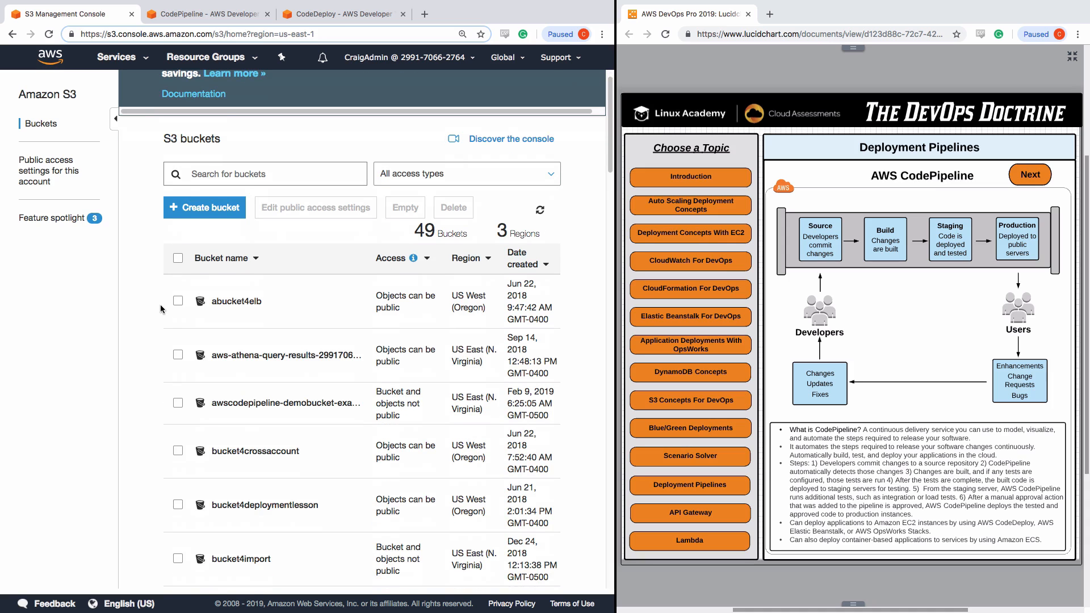
{"action": "left_click", "coordinate": [258, 403]}
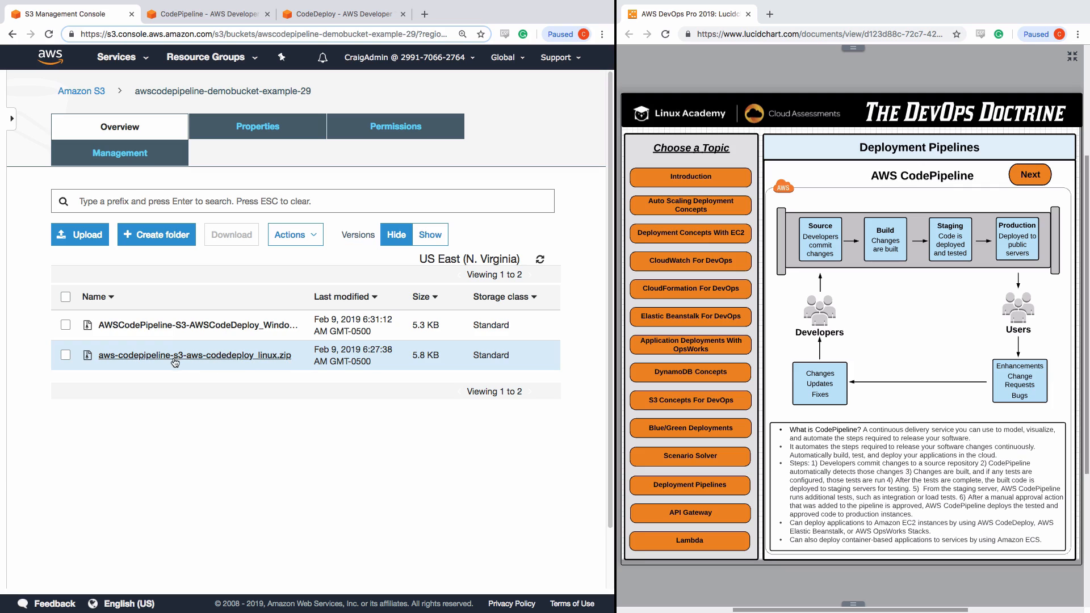
{"action": "left_click", "coordinate": [260, 132]}
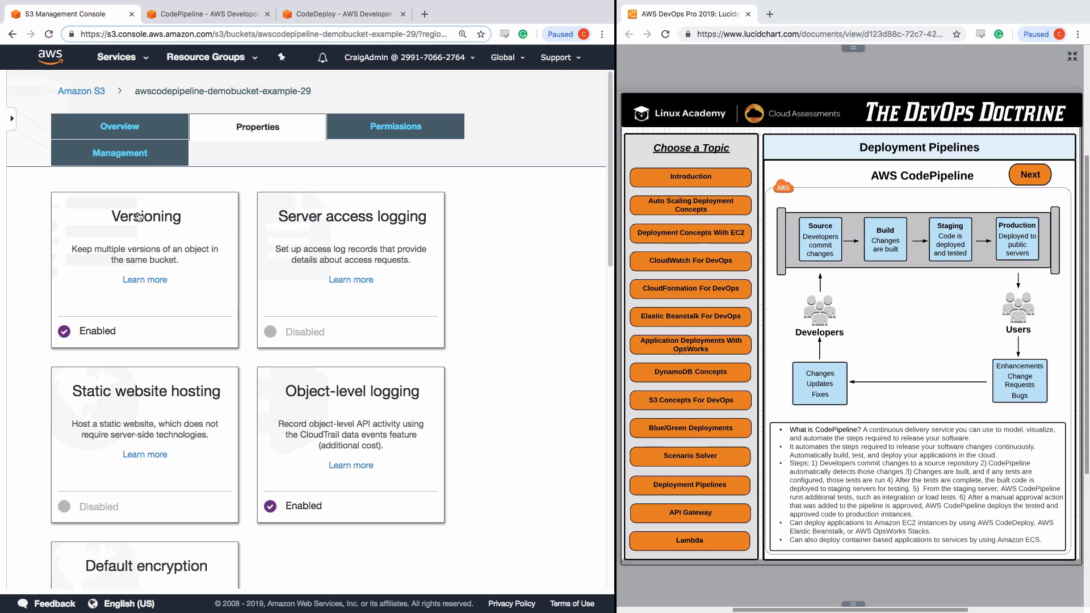
{"action": "left_click", "coordinate": [109, 134]}
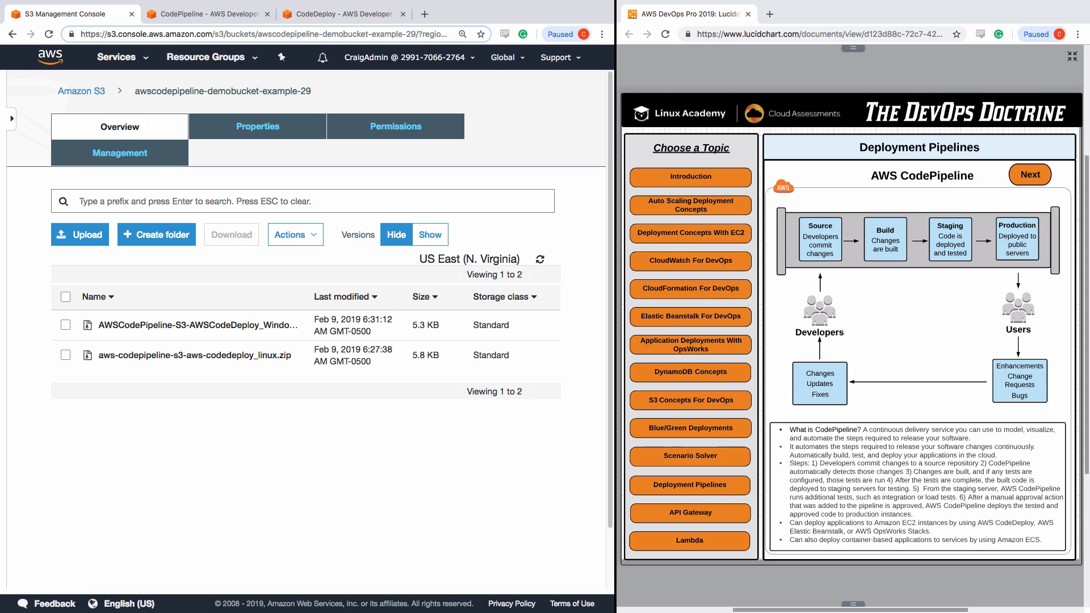
Duplicate the S3 browser tab and open the EC2 console in the copy.
{"action": "right_click", "coordinate": [85, 13]}
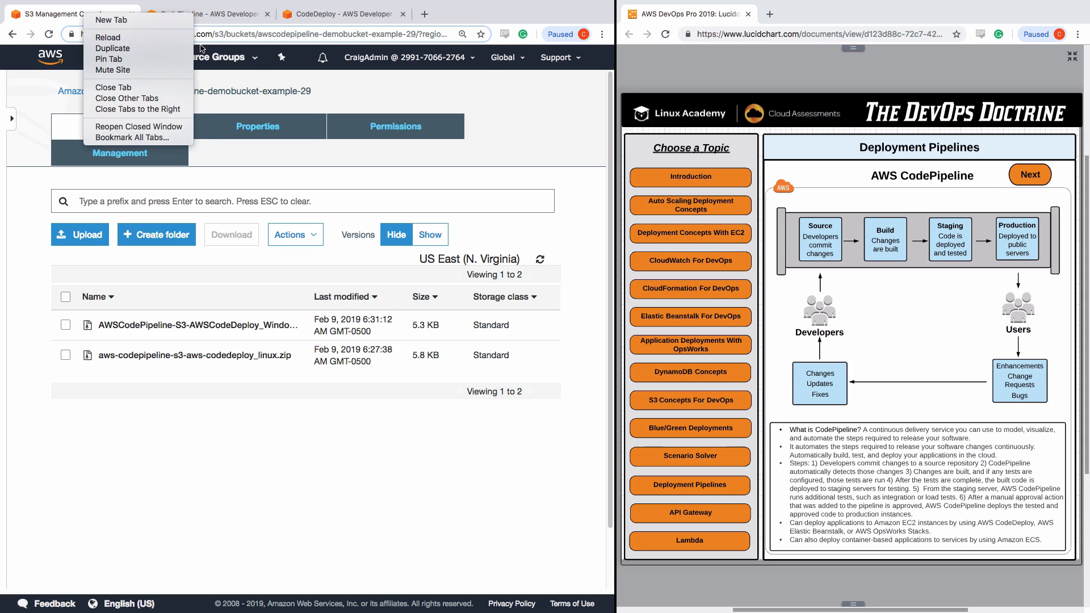
{"action": "left_click", "coordinate": [116, 49]}
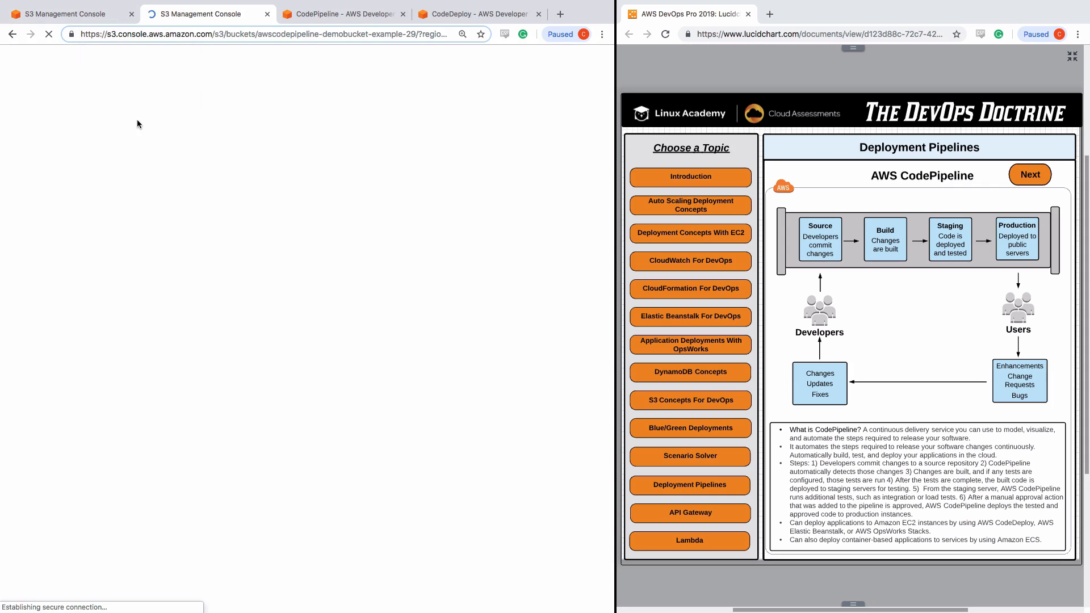
{"action": "left_click", "coordinate": [116, 57]}
{"action": "left_click", "coordinate": [35, 195]}
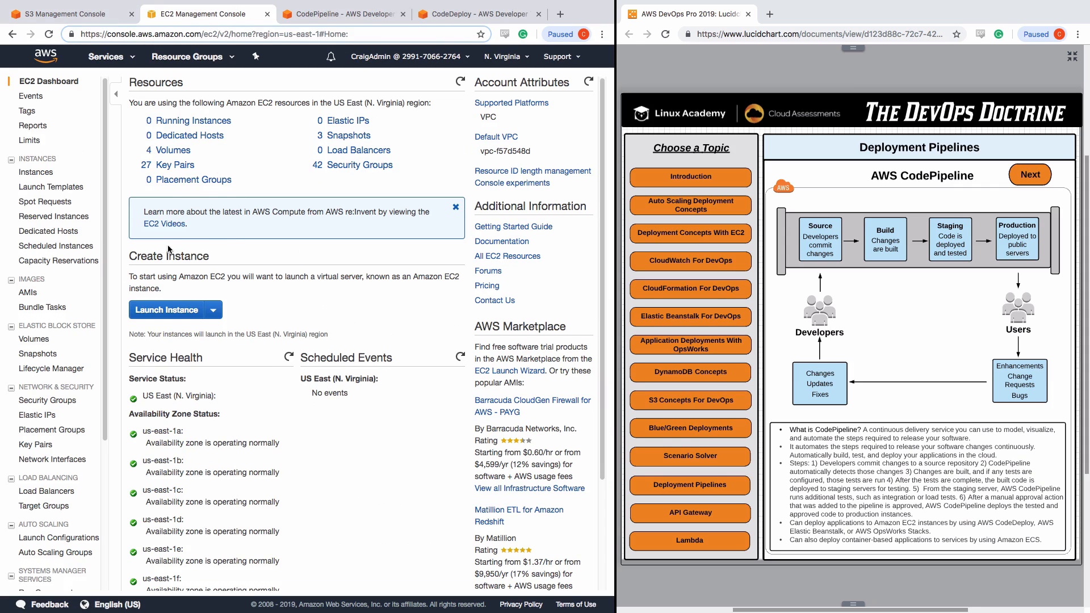
Begin launching an EC2 instance from the 64-bit x86 Amazon Linux 2 AMI with the t2.micro type.
{"action": "left_click", "coordinate": [166, 310]}
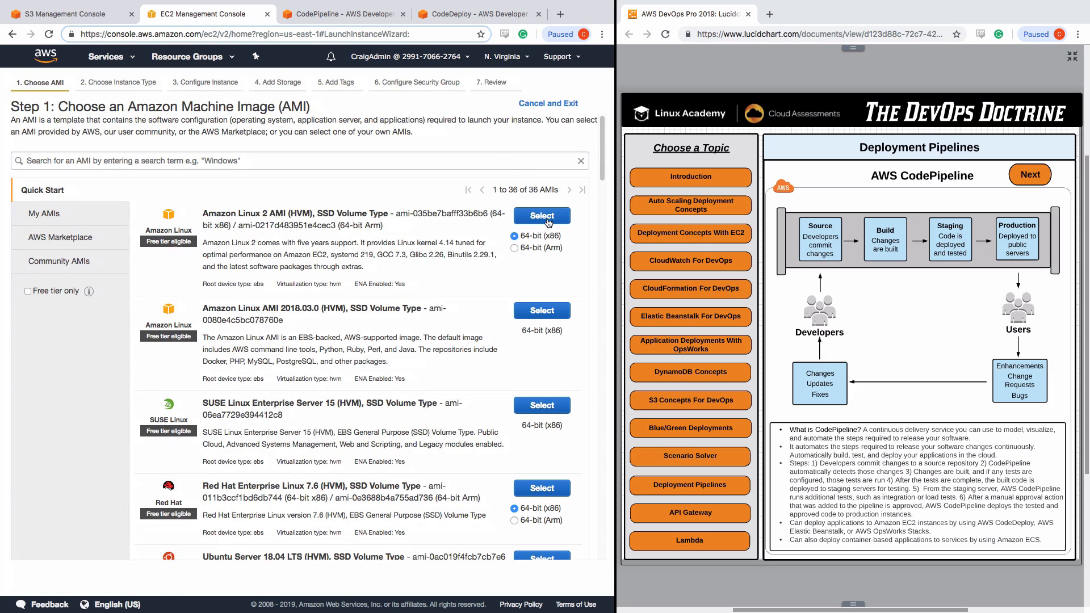
{"action": "left_click", "coordinate": [543, 217]}
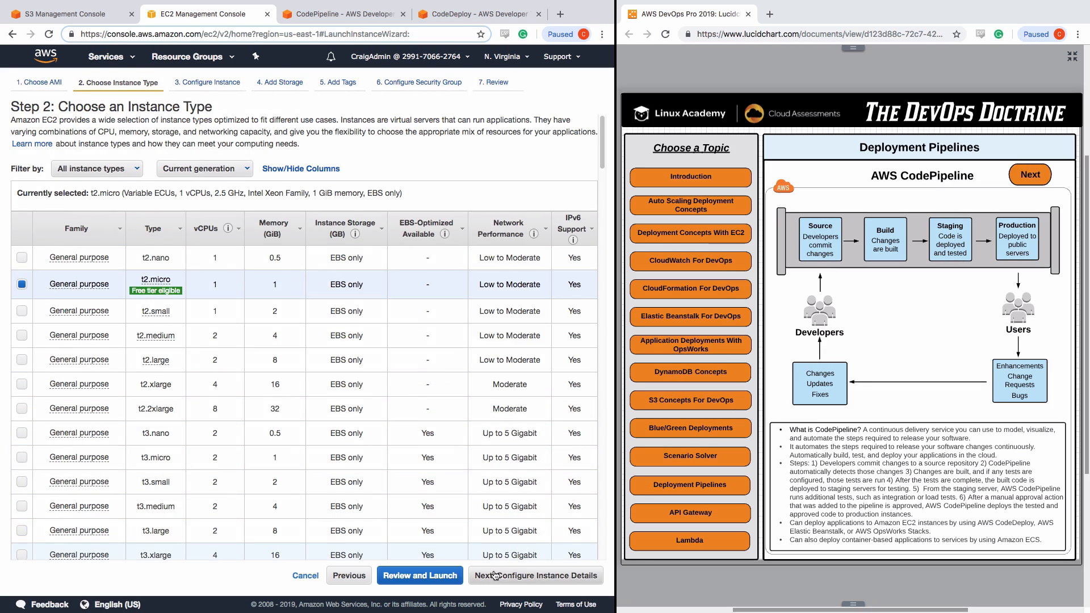
{"action": "left_click", "coordinate": [542, 577]}
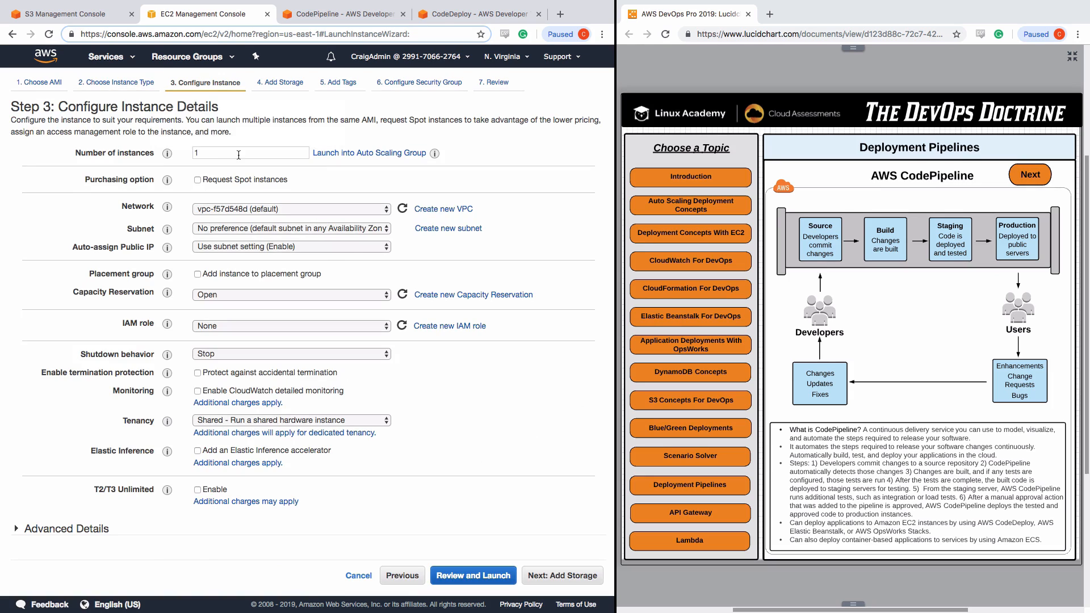
Enable auto-assign public IP and assign the CodeDeployDemo-EC2-Instance-Profile IAM role to the instance.
{"action": "left_click", "coordinate": [382, 249]}
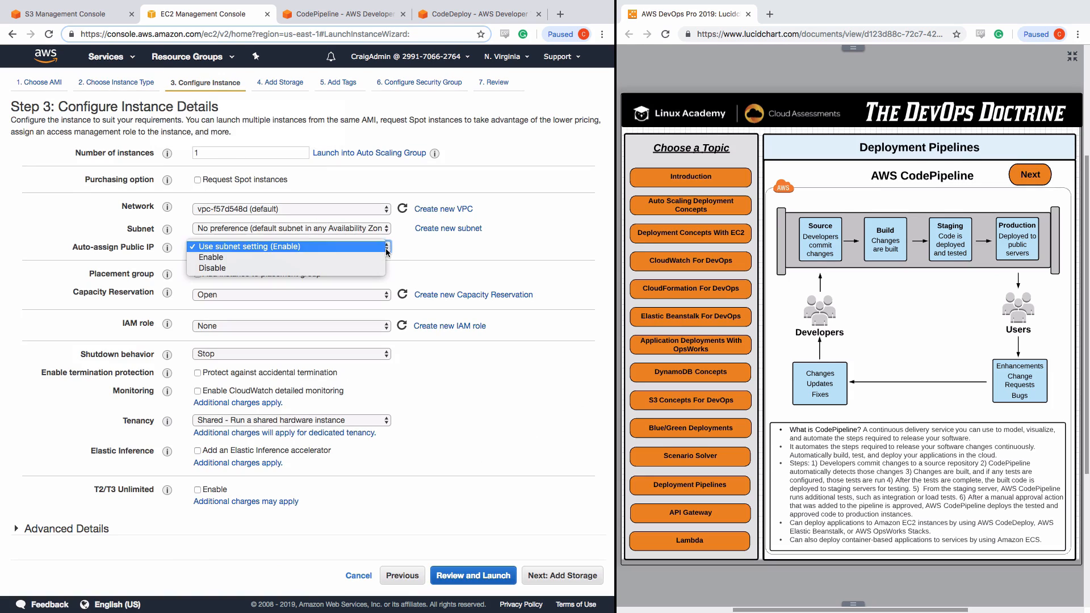
{"action": "left_click", "coordinate": [368, 259]}
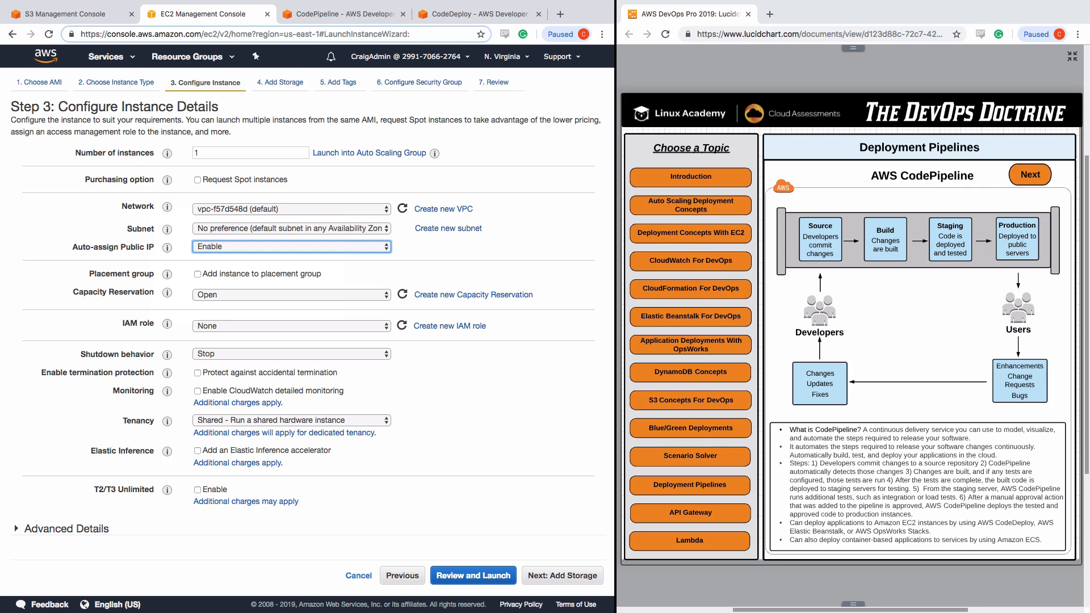
{"action": "left_click", "coordinate": [386, 326]}
{"action": "left_click", "coordinate": [292, 364]}
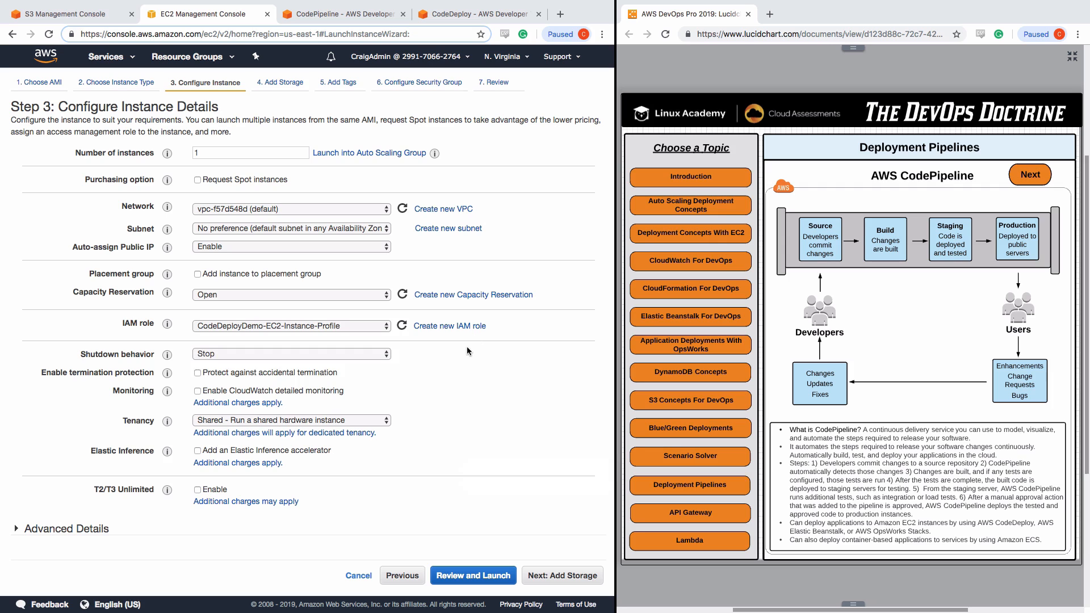
Add a bash user data script that installs ruby, aws-cli and the CodeDeploy agent from s3://aws-codedeploy-us-east-2/latest/install, and proceed to storage.
{"action": "left_click", "coordinate": [37, 531]}
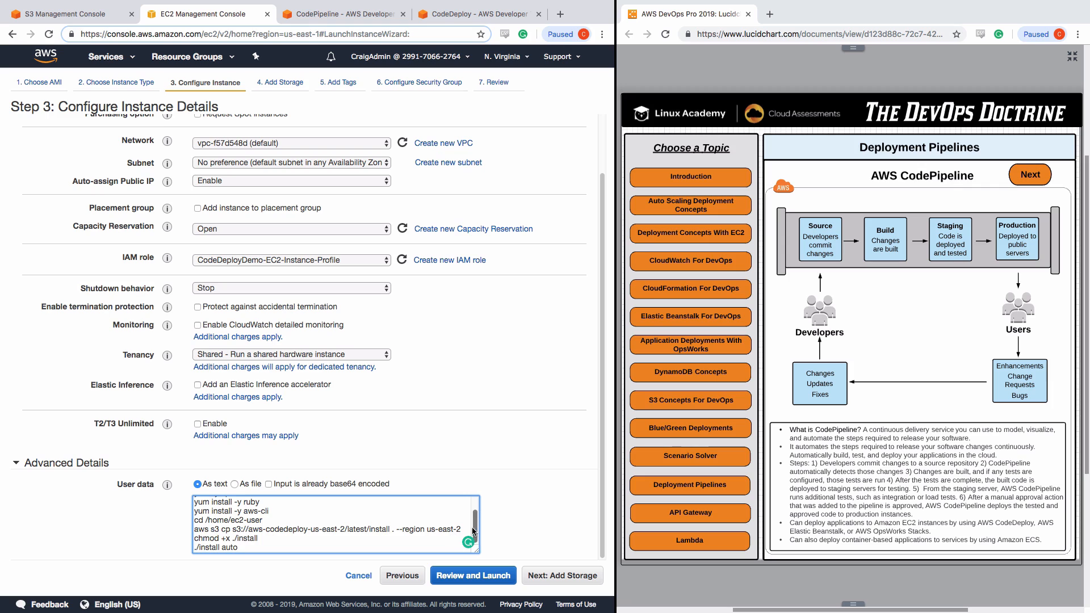
{"action": "left_click_drag", "start_coordinate": [475, 532], "coordinate": [478, 510]}
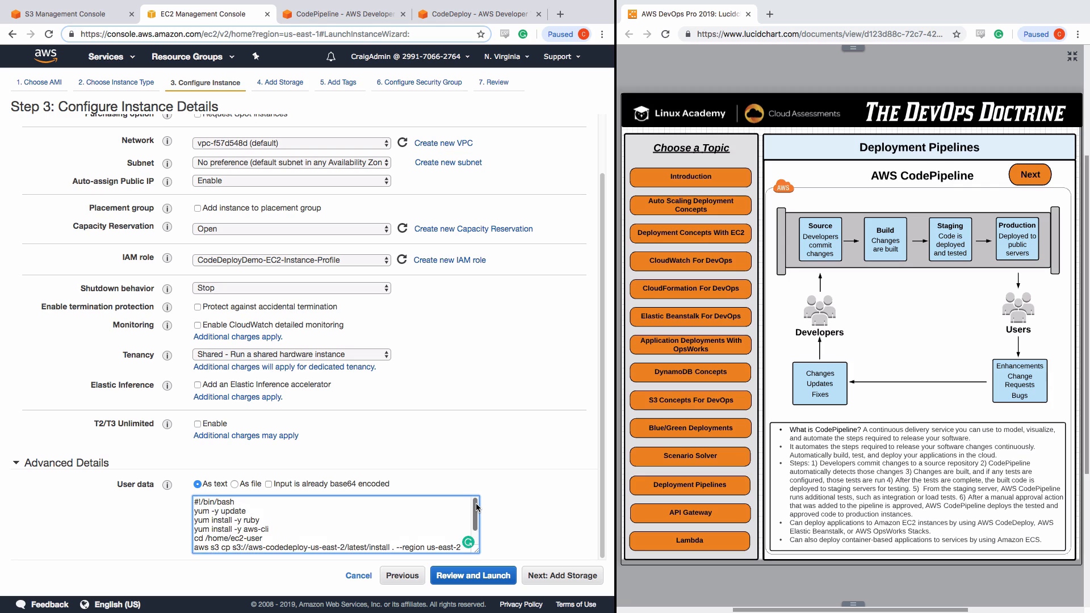
{"action": "left_click_drag", "start_coordinate": [477, 507], "coordinate": [477, 522]}
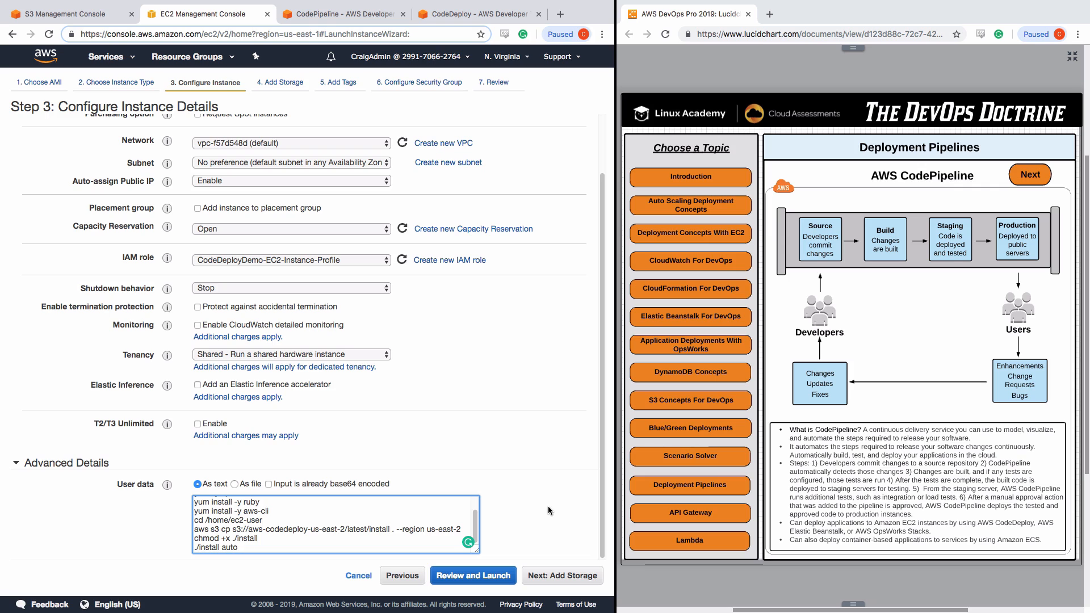
{"action": "left_click", "coordinate": [558, 577]}
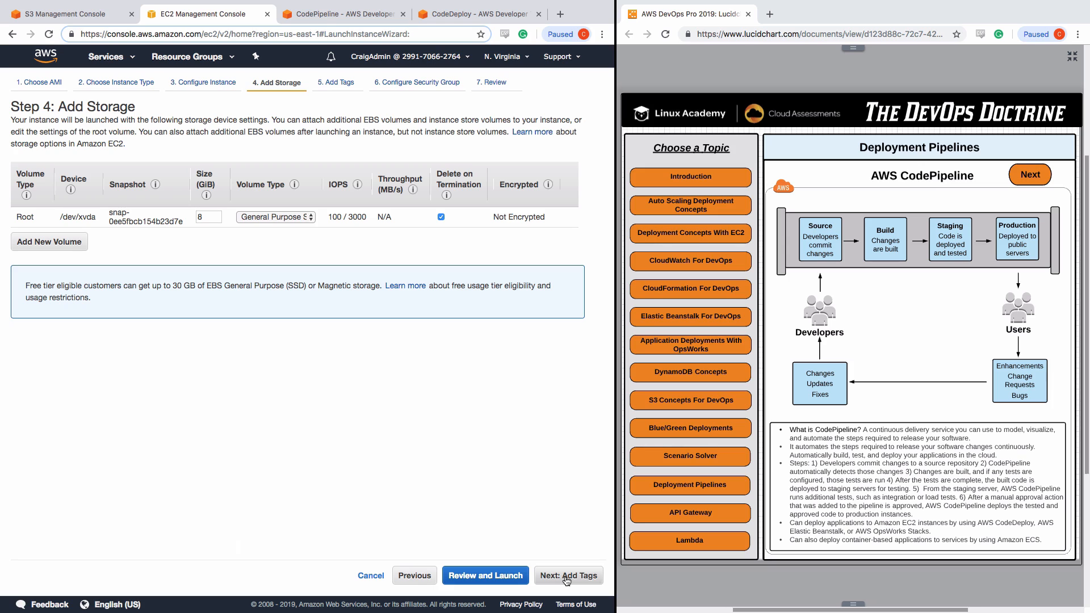
Accept the default storage and add an instance tag with key Name and value codepipedemo.
{"action": "left_click", "coordinate": [566, 576]}
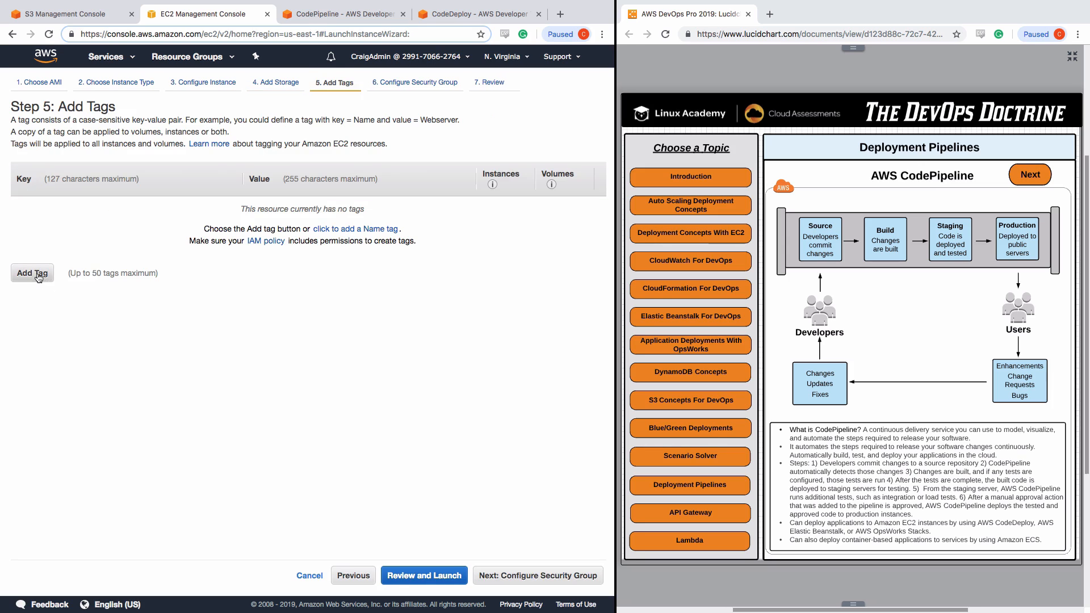
{"action": "left_click", "coordinate": [33, 273]}
{"action": "type", "text": "Name"}
{"action": "key", "text": "Tab"}
{"action": "type", "text": "pipeDemo"}
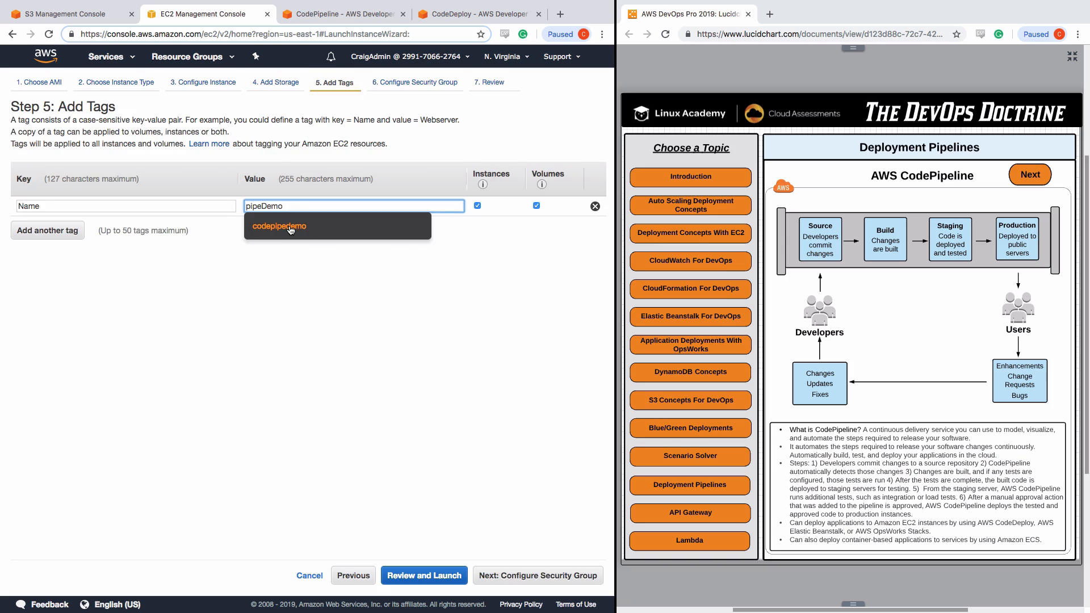
{"action": "left_click", "coordinate": [290, 226]}
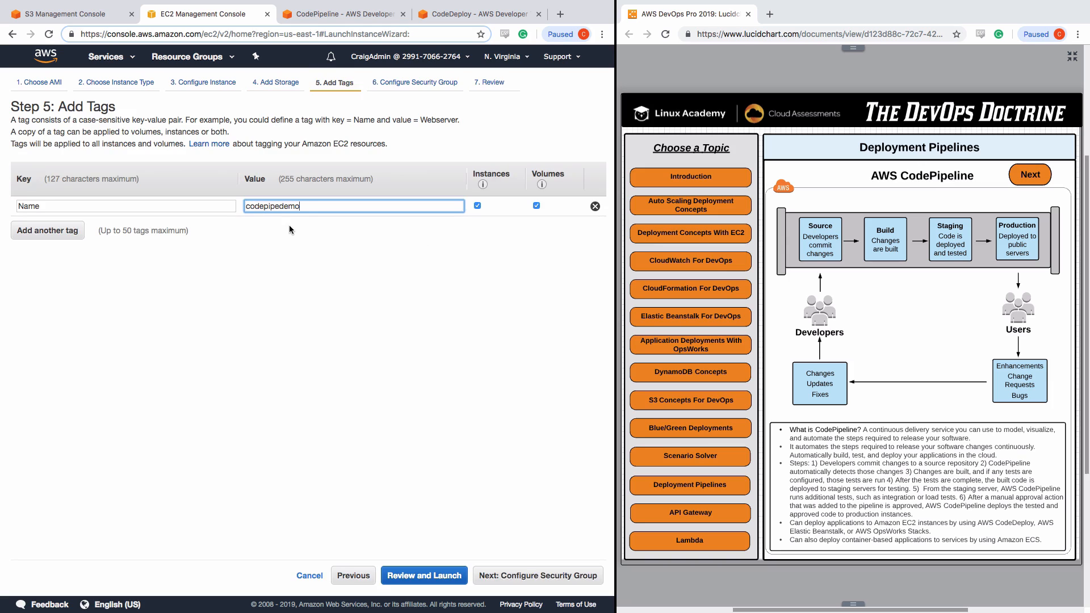
Add an HTTP rule on port 80 to the instance's new security group.
{"action": "left_click", "coordinate": [541, 576]}
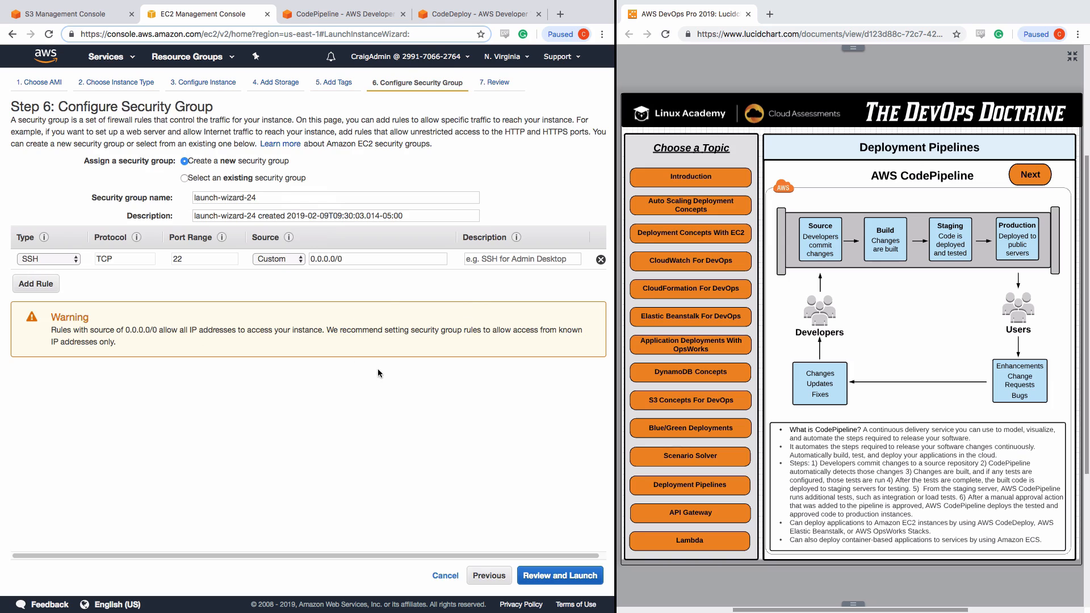
{"action": "left_click", "coordinate": [34, 285]}
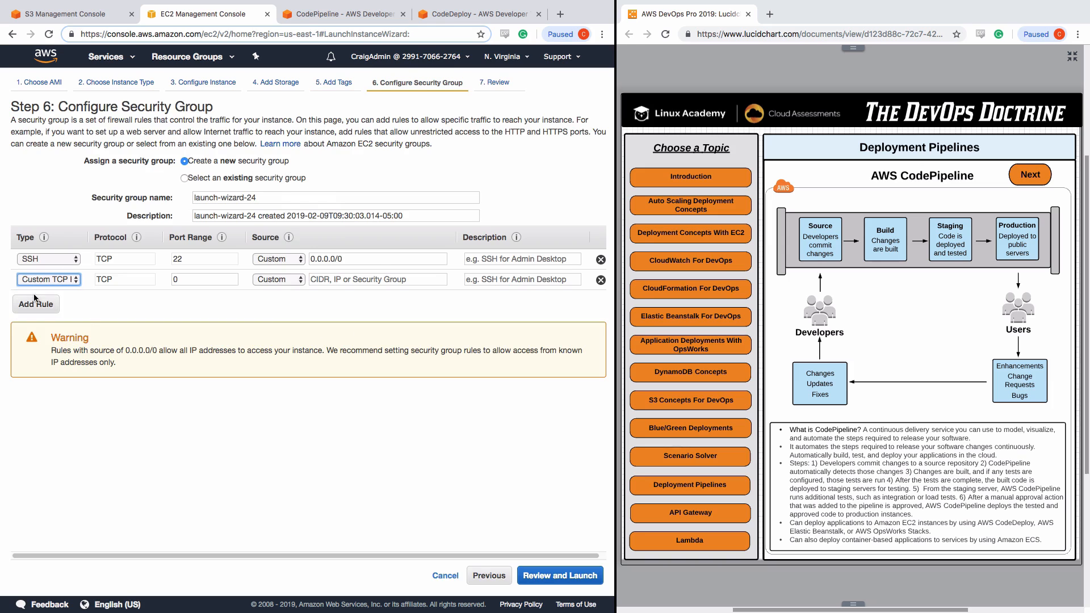
{"action": "left_click", "coordinate": [76, 281]}
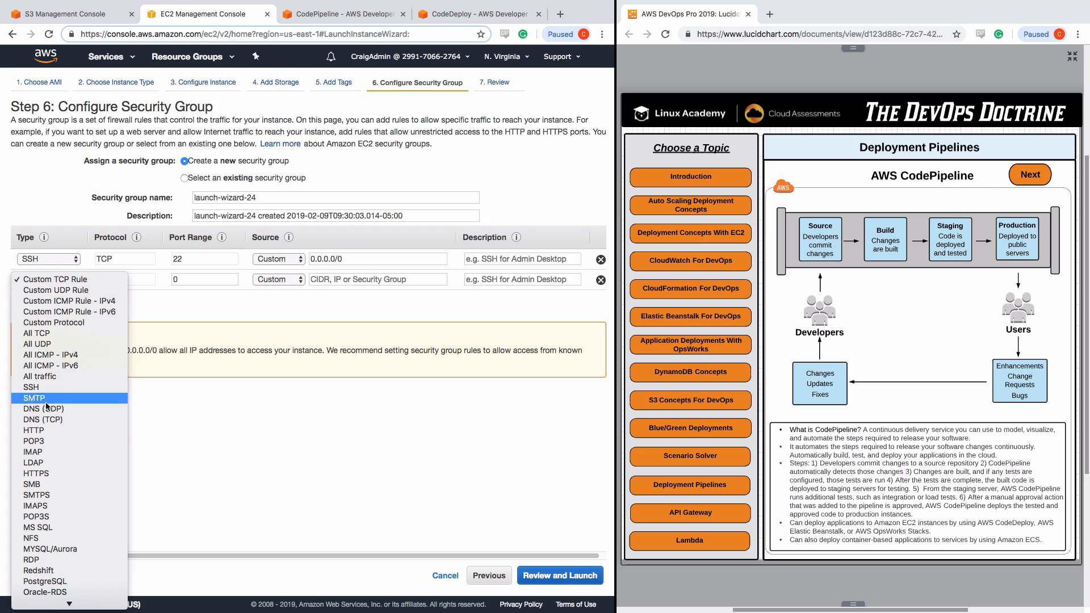
{"action": "left_click", "coordinate": [46, 431]}
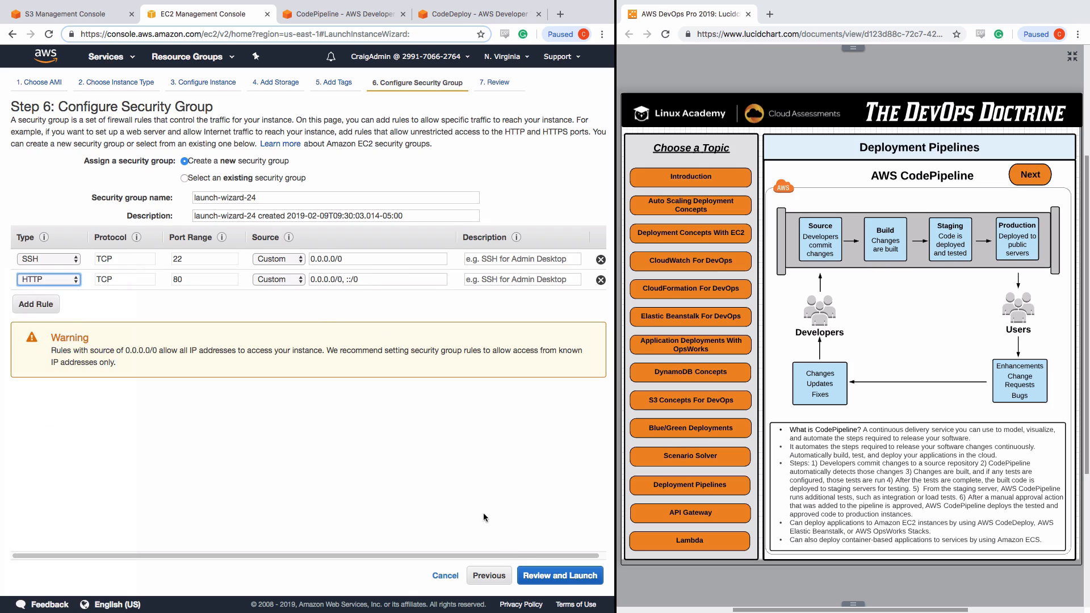
Launch the instance with a new key pair named codepipedemokp, downloading its private key file.
{"action": "left_click", "coordinate": [554, 580]}
{"action": "left_click", "coordinate": [583, 576]}
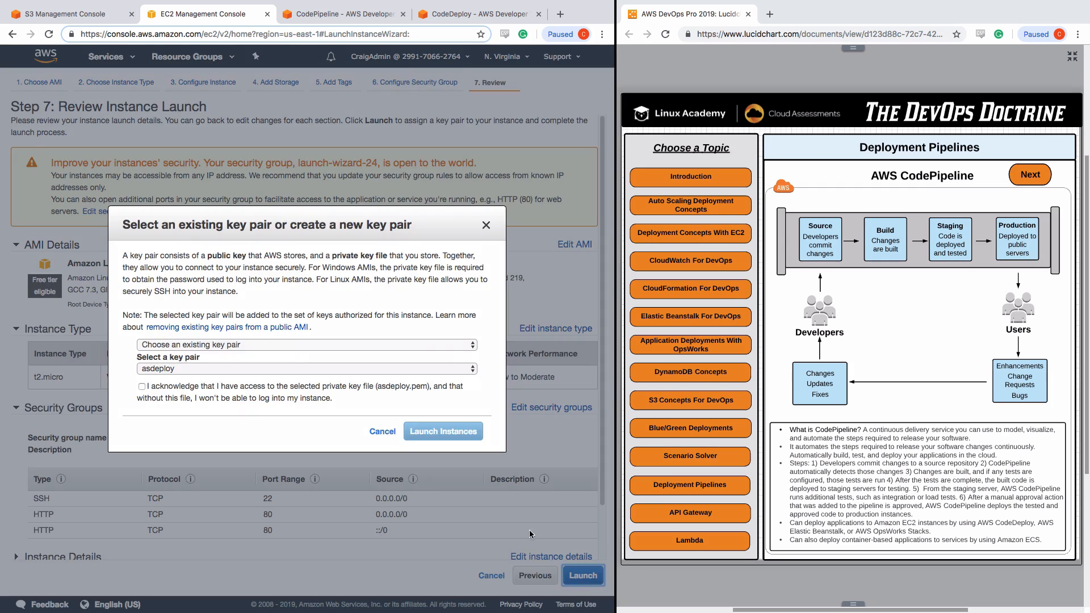
{"action": "left_click", "coordinate": [425, 346]}
{"action": "left_click", "coordinate": [424, 356]}
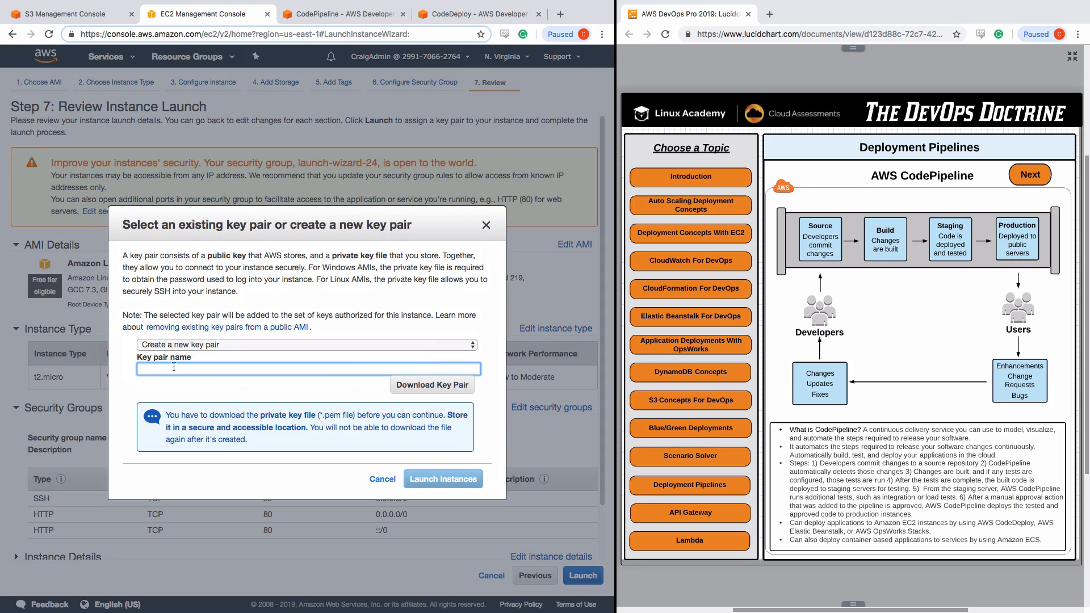
{"action": "type", "text": "codepipedemokp"}
{"action": "left_click", "coordinate": [423, 385]}
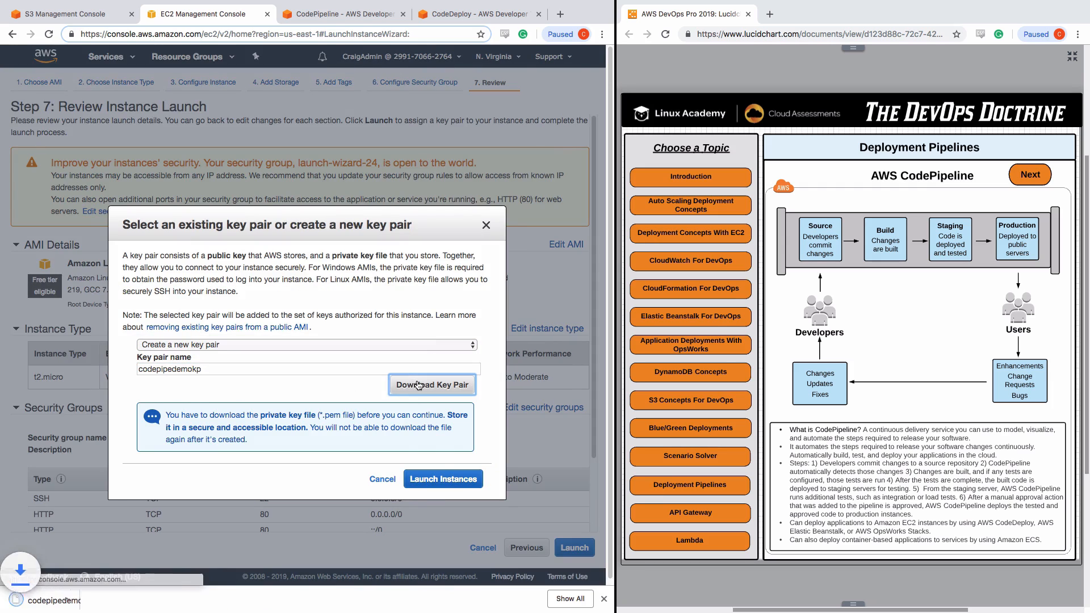
{"action": "left_click", "coordinate": [443, 479]}
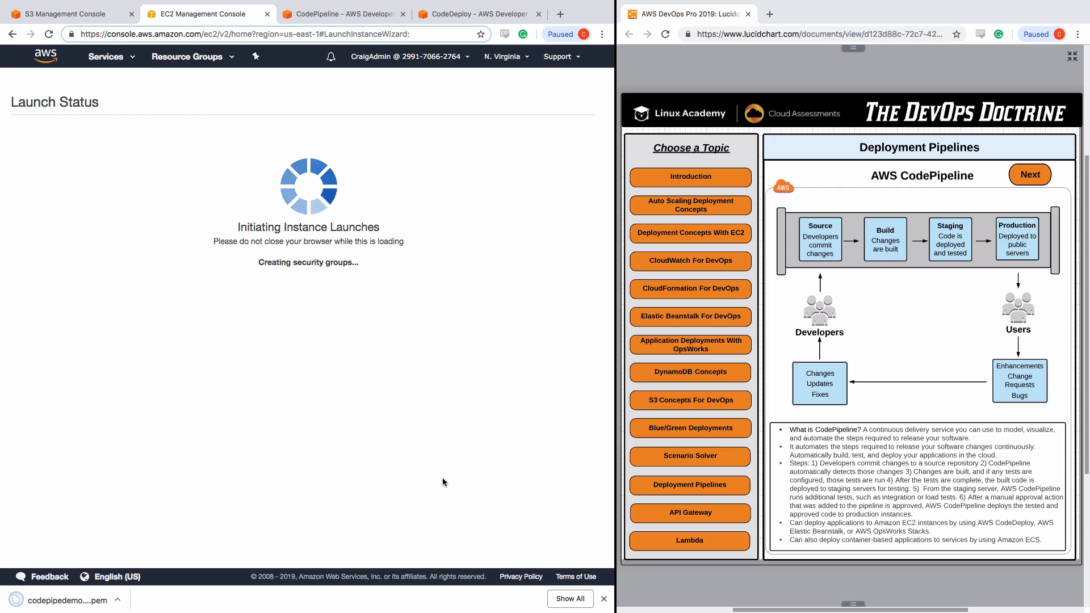
Open the instances list and check the state and status checks of the codepipedemo instance.
{"action": "left_click", "coordinate": [565, 502]}
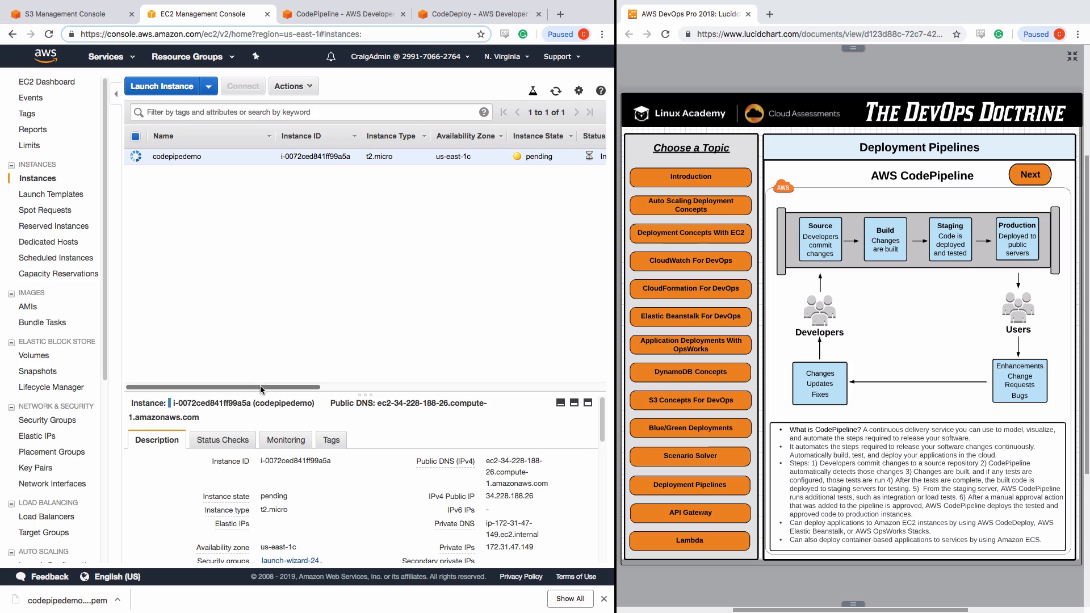
{"action": "left_click_drag", "start_coordinate": [260, 387], "coordinate": [276, 390]}
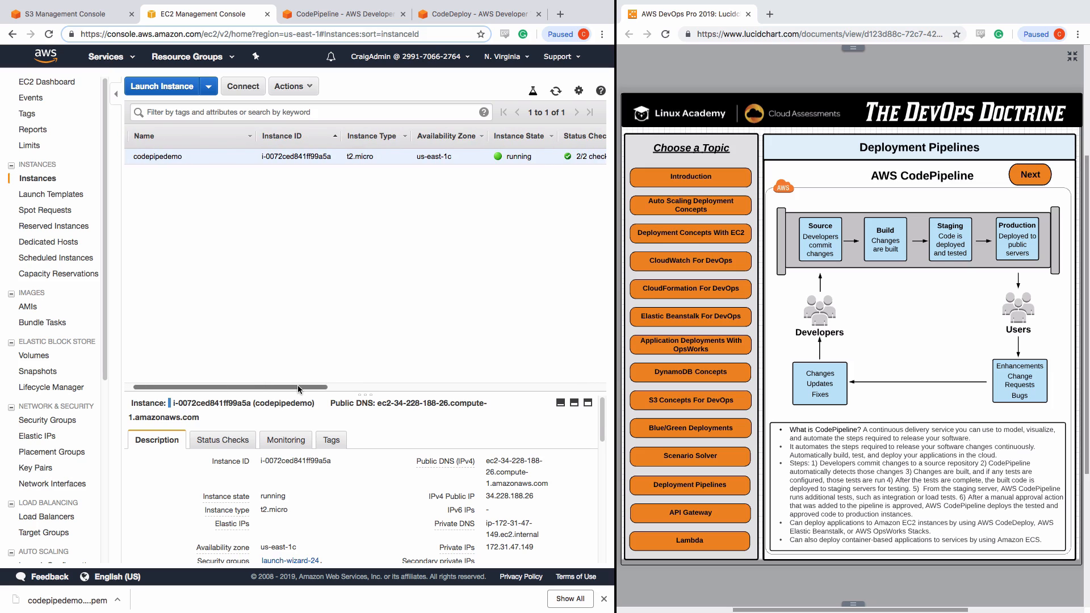
{"action": "left_click_drag", "start_coordinate": [297, 386], "coordinate": [277, 390]}
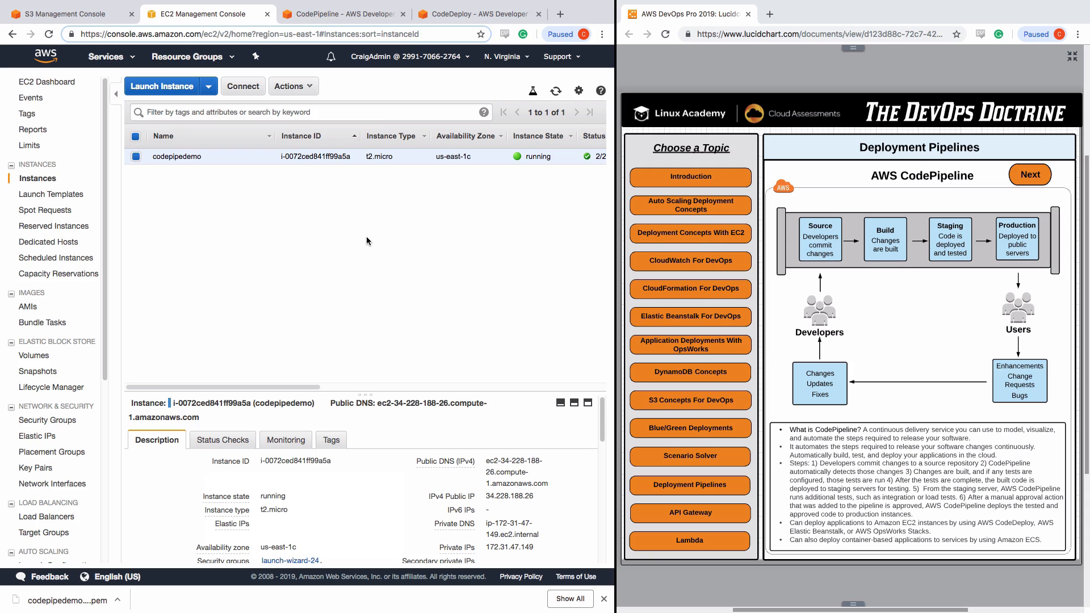
Create a CodeDeploy application named pipelineDemo with the EC2/On-premises compute platform.
{"action": "left_click", "coordinate": [771, 348]}
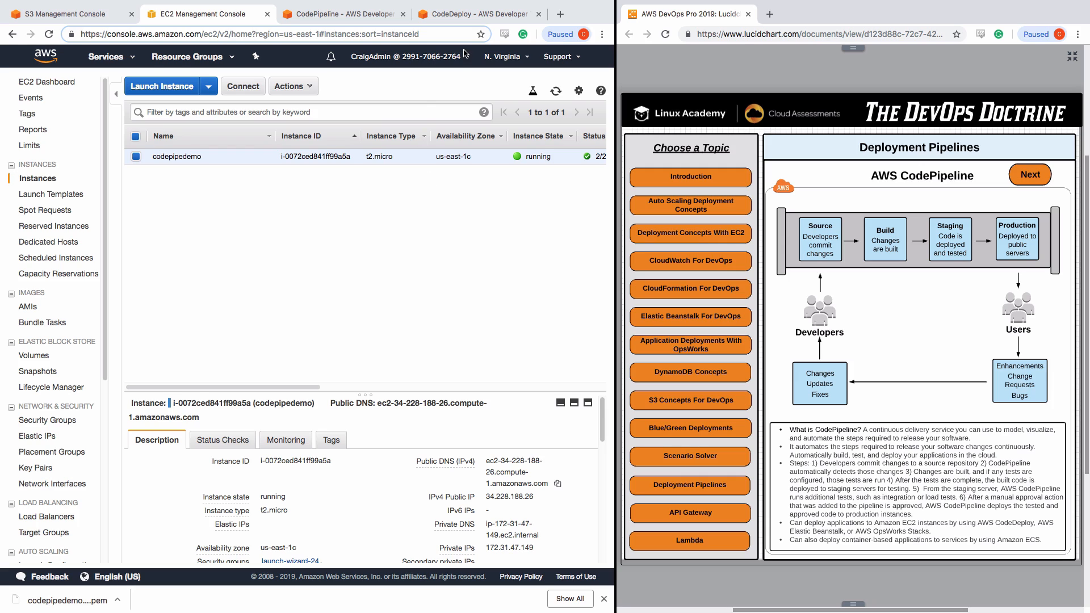
{"action": "left_click", "coordinate": [464, 17]}
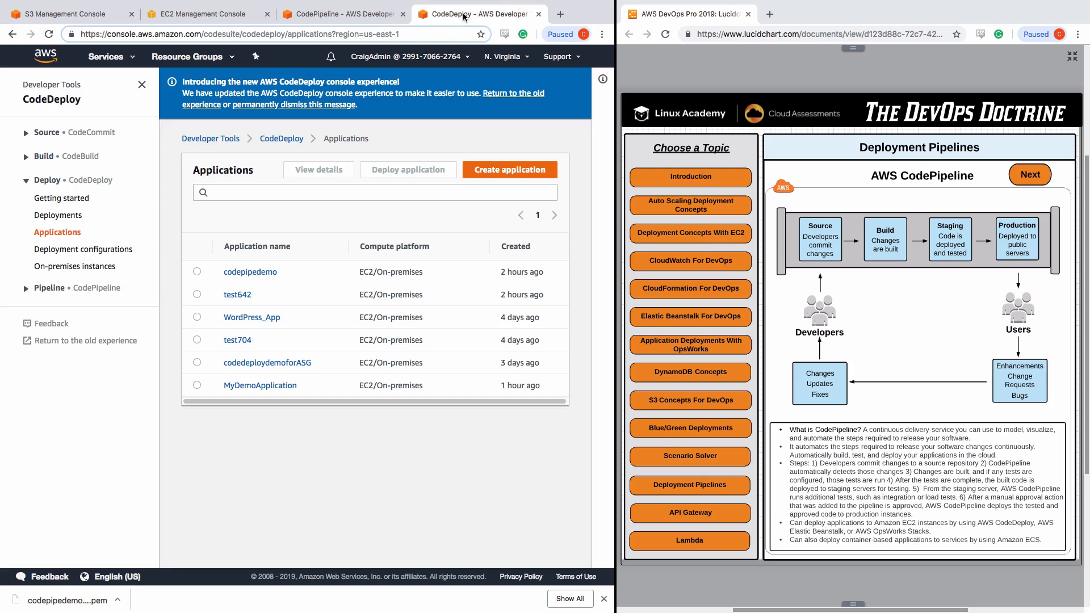
{"action": "left_click", "coordinate": [507, 171]}
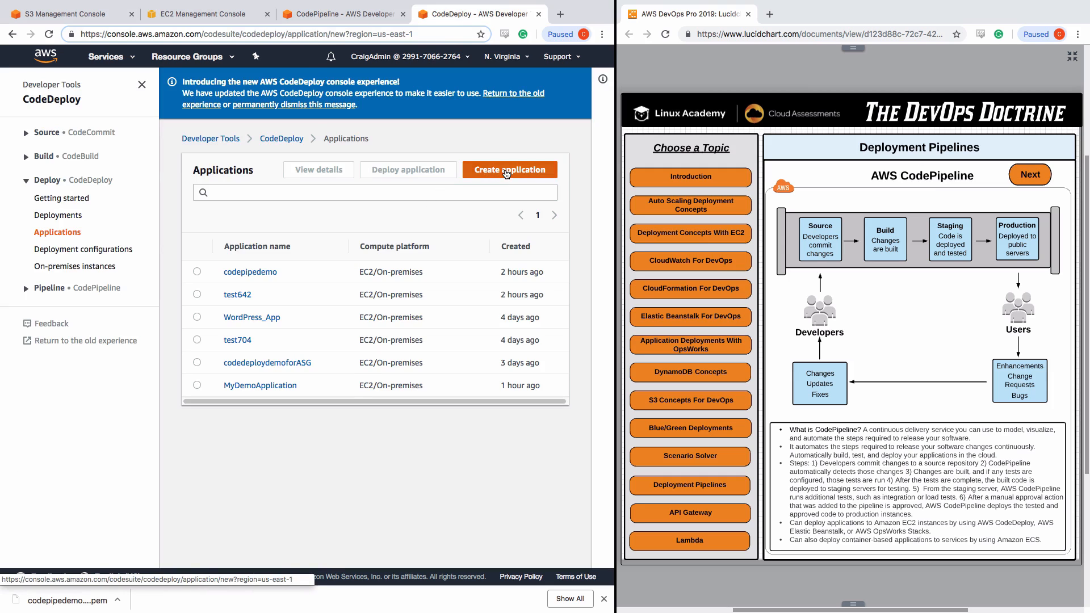
{"action": "type", "text": "pipelineDemo"}
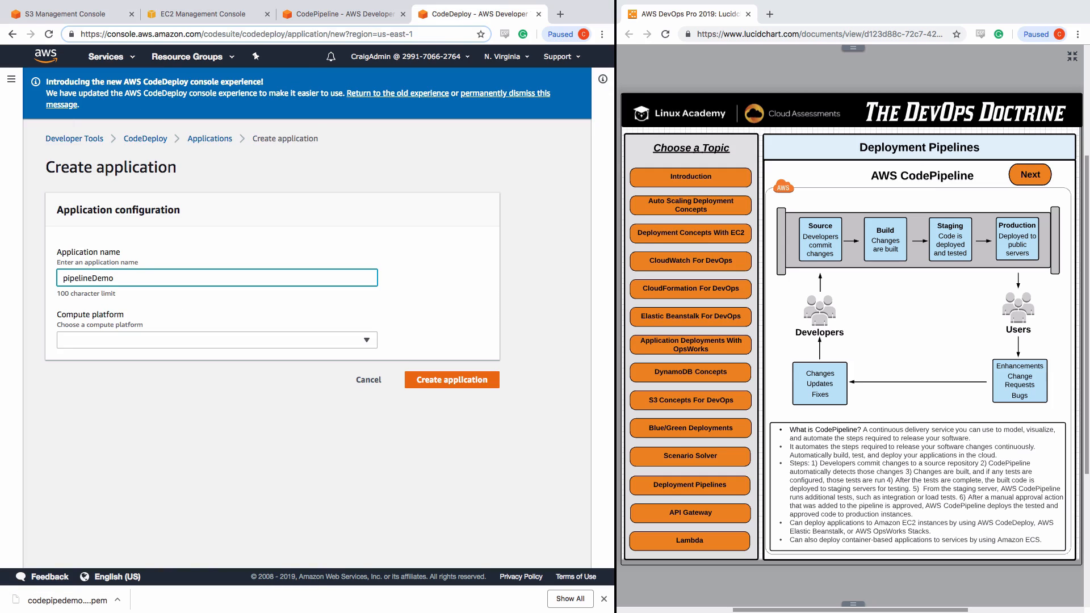
{"action": "left_click", "coordinate": [367, 341]}
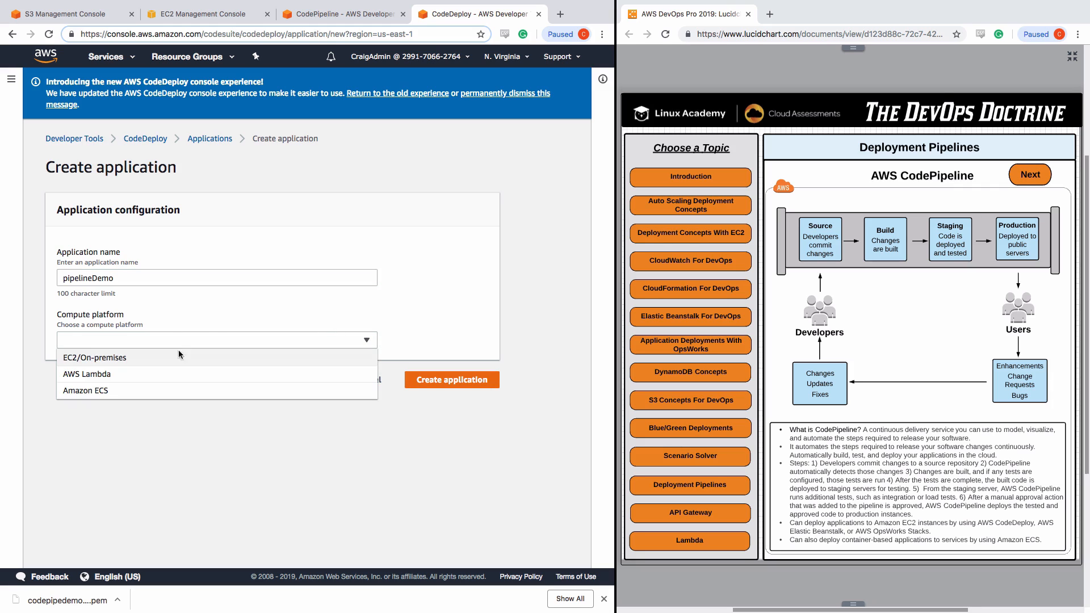
{"action": "left_click", "coordinate": [73, 361]}
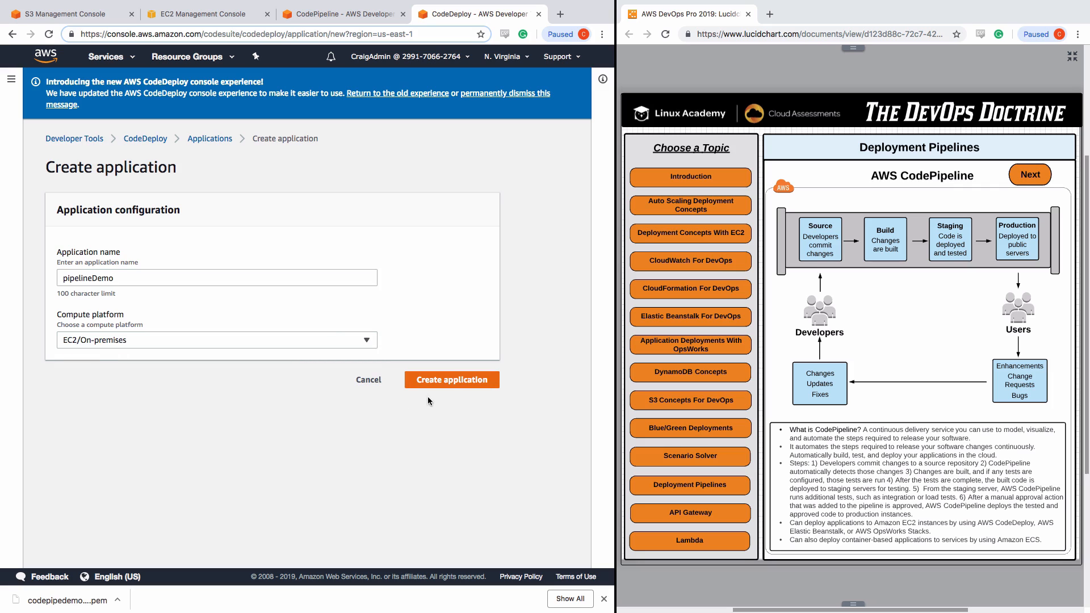
{"action": "left_click", "coordinate": [448, 384]}
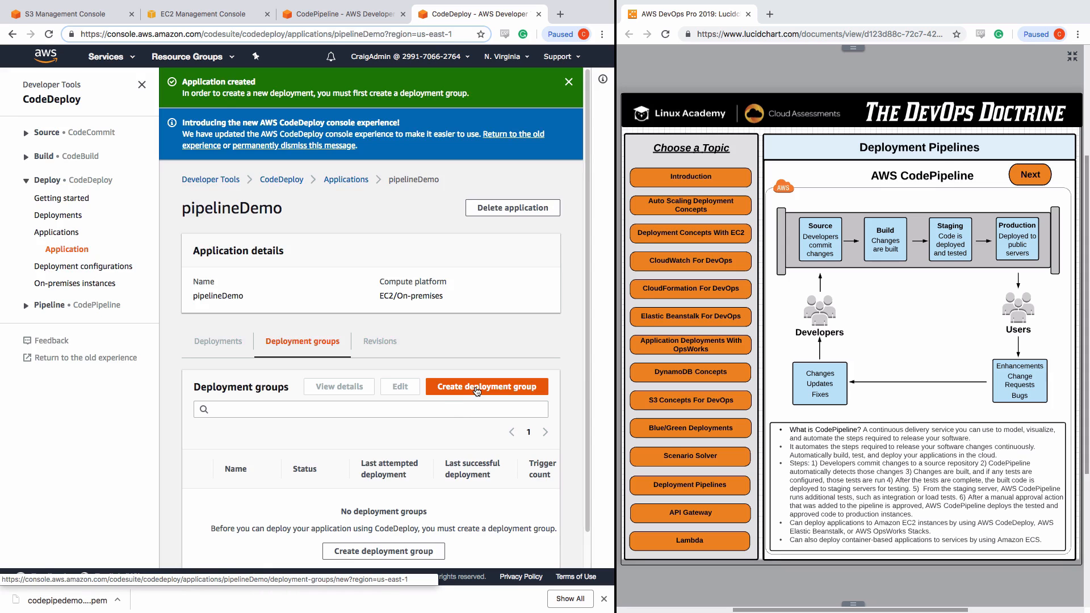
Start a deployment group named pipelinedemo for the new application and assign it the CodeDeployServiceRole service role.
{"action": "left_click", "coordinate": [477, 388]}
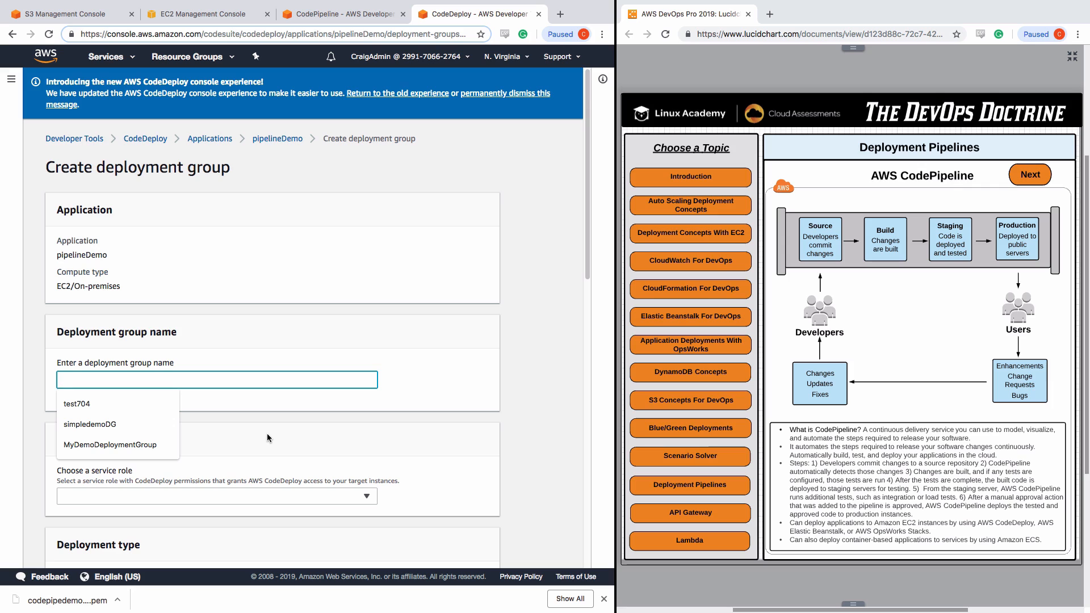
{"action": "type", "text": "pipelinedemo"}
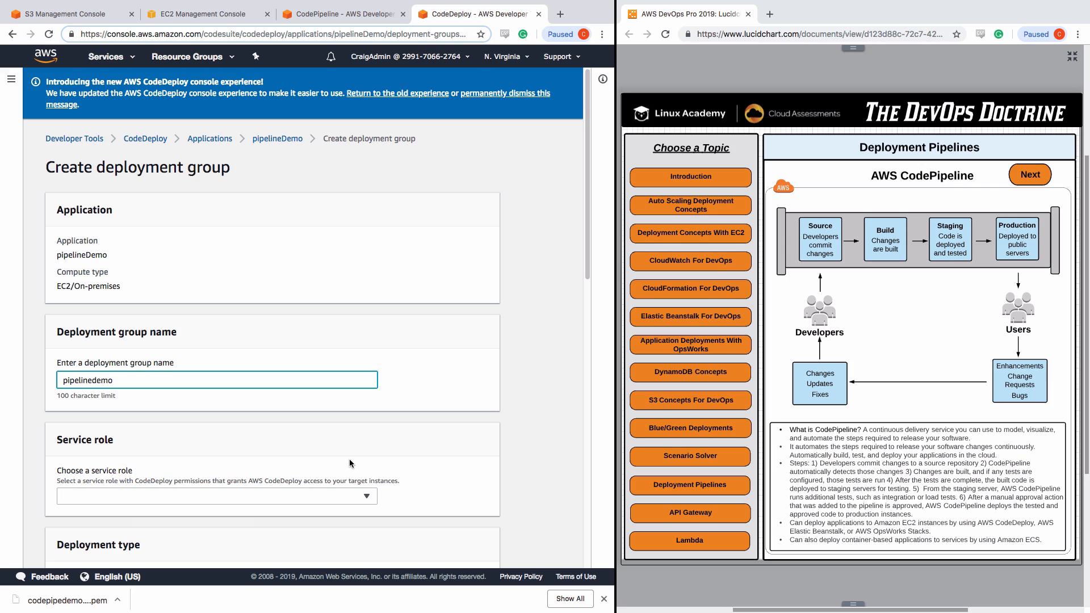
{"action": "left_click", "coordinate": [366, 497]}
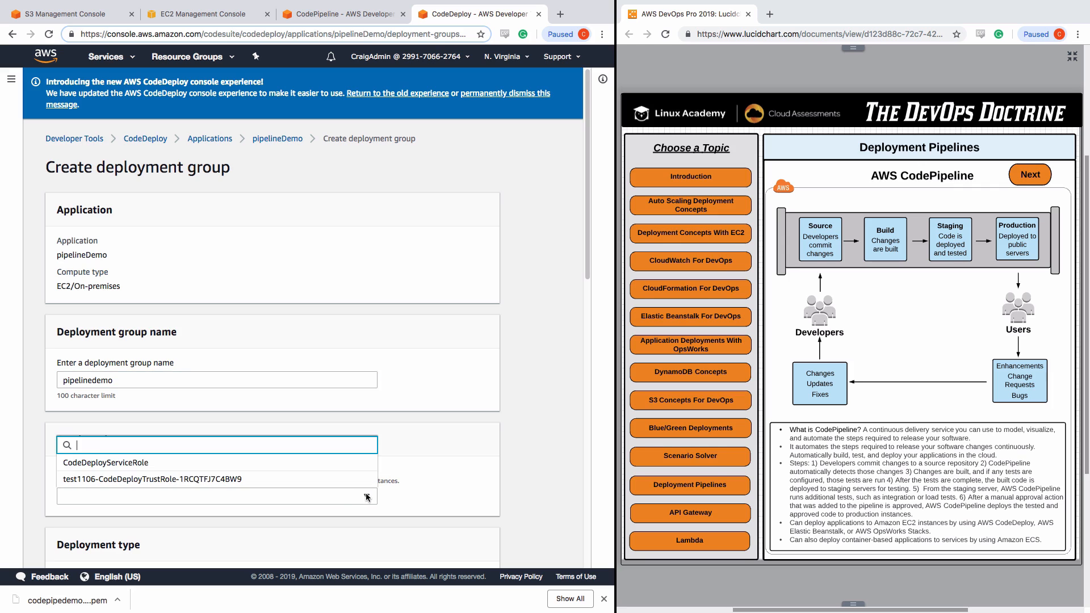
{"action": "left_click", "coordinate": [120, 465]}
Target Amazon EC2 instances in the deployment group's environment using the tag key Name with value codepipedemo.
{"action": "scroll", "coordinate": [164, 489], "scroll_direction": "down", "scroll_amount": 2}
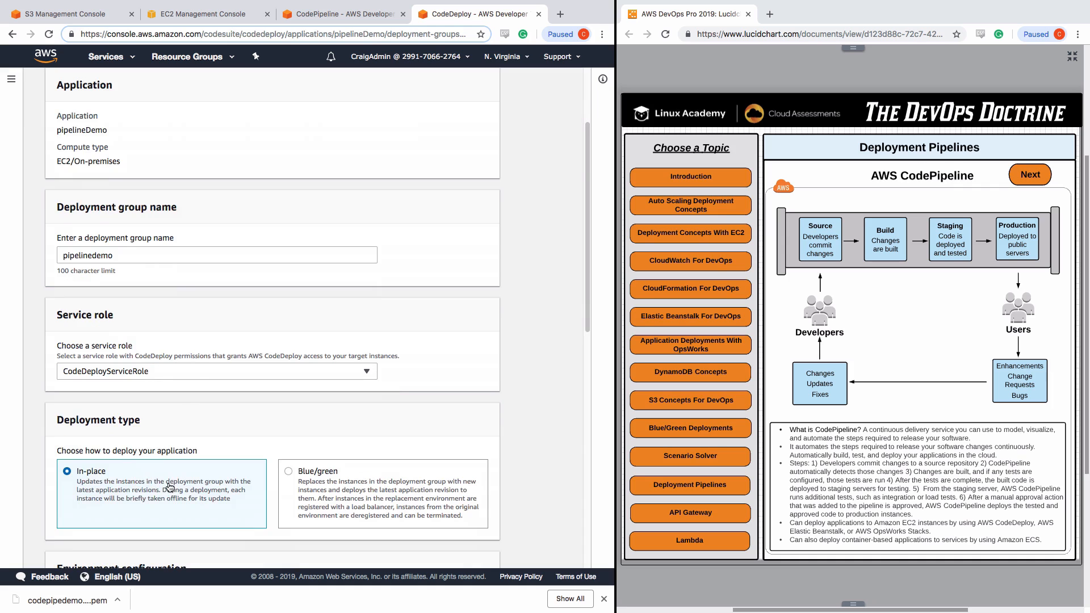
{"action": "scroll", "coordinate": [169, 484], "scroll_direction": "down", "scroll_amount": 4}
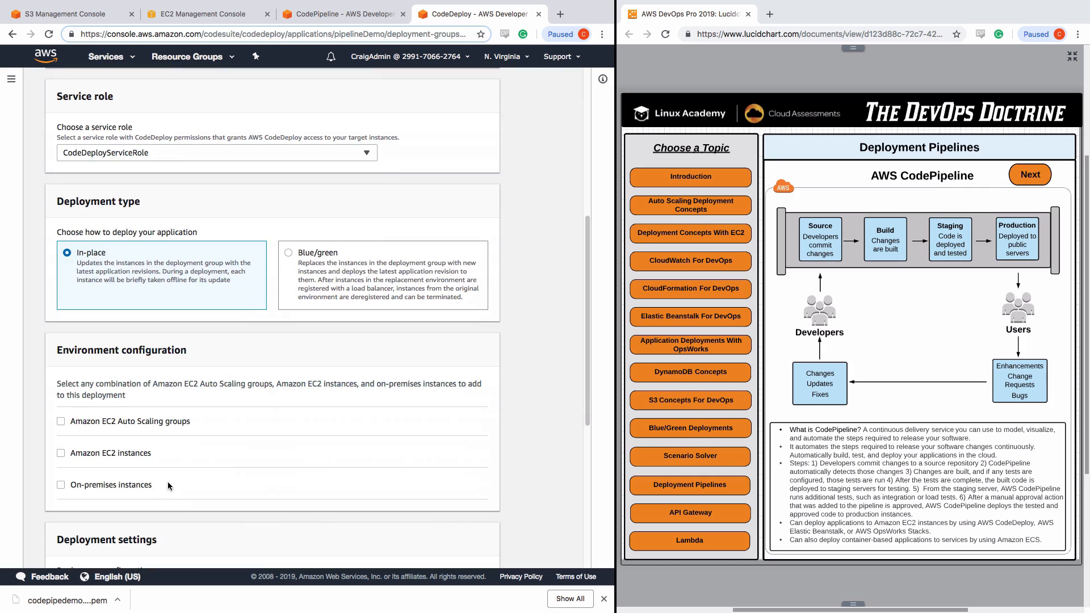
{"action": "scroll", "coordinate": [168, 481], "scroll_direction": "up", "scroll_amount": 1}
{"action": "scroll", "coordinate": [168, 482], "scroll_direction": "down", "scroll_amount": 1}
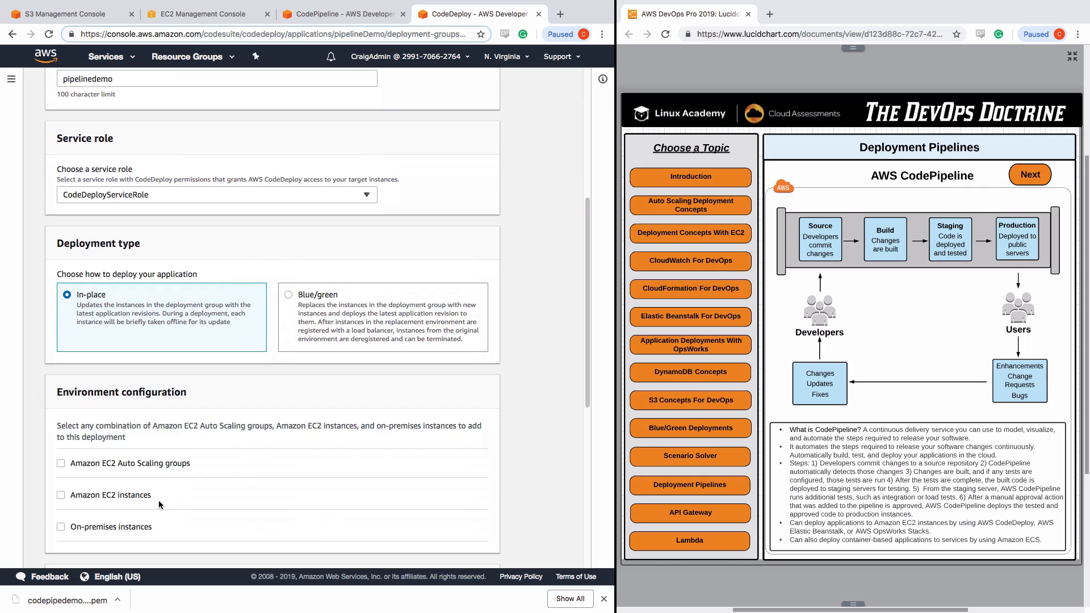
{"action": "left_click", "coordinate": [61, 495]}
{"action": "scroll", "coordinate": [331, 500], "scroll_direction": "down", "scroll_amount": 2}
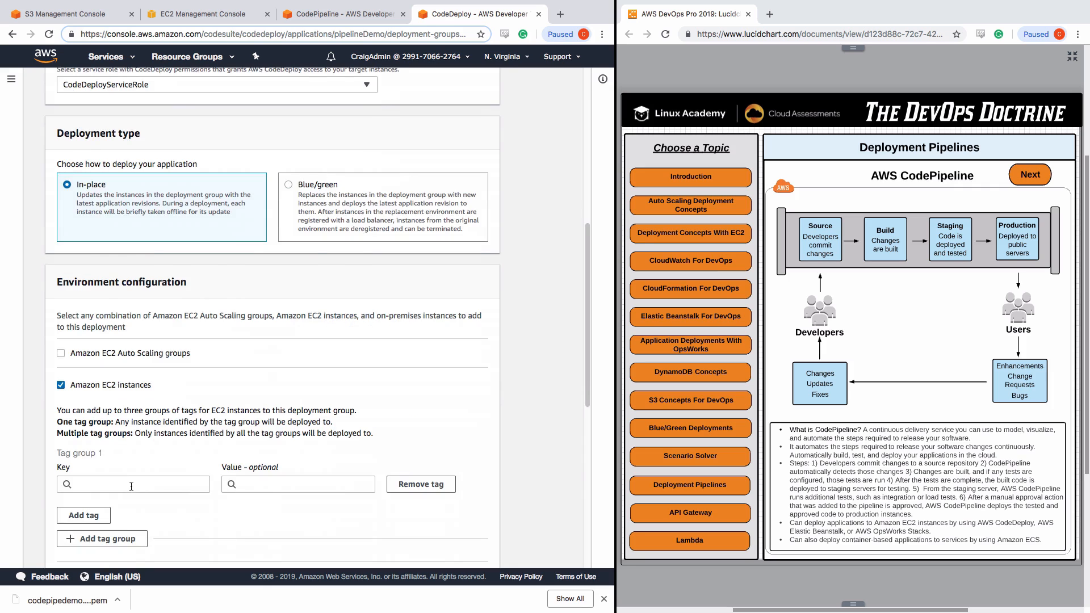
{"action": "left_click", "coordinate": [132, 484]}
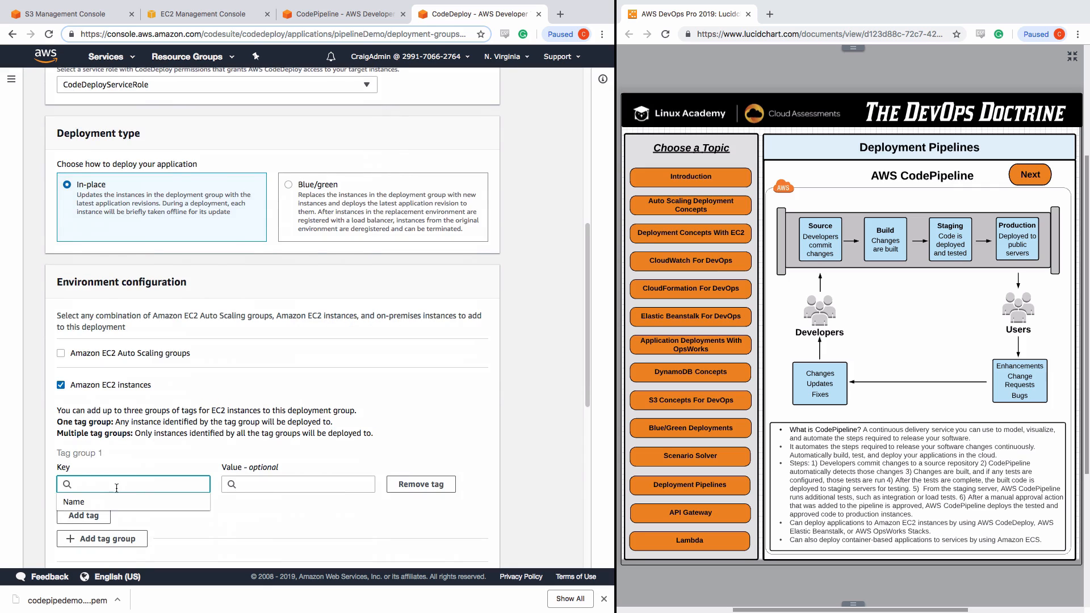
{"action": "left_click", "coordinate": [194, 18]}
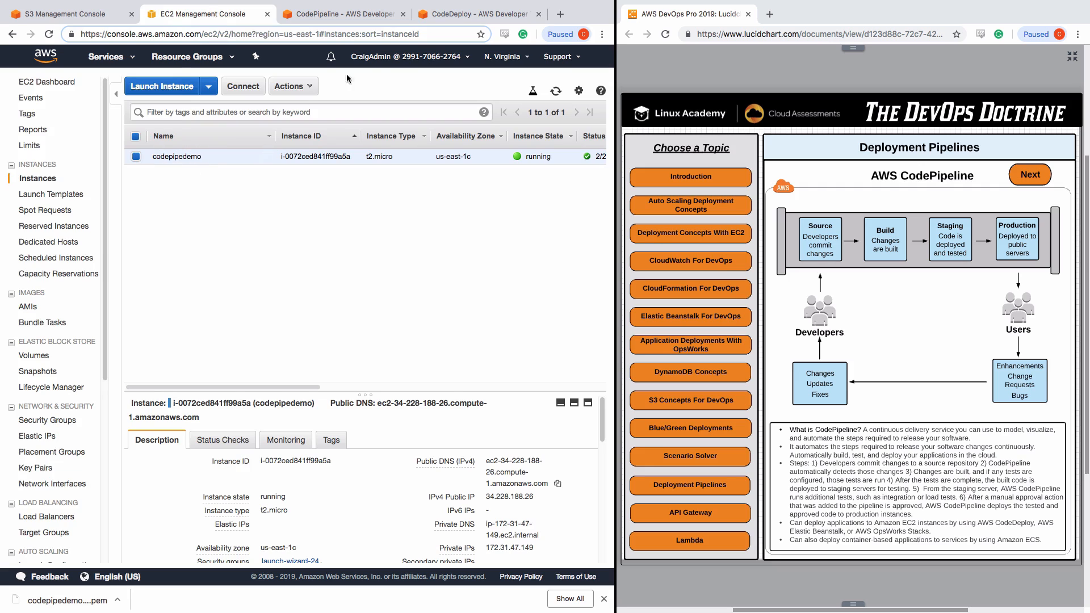
{"action": "left_click", "coordinate": [475, 16]}
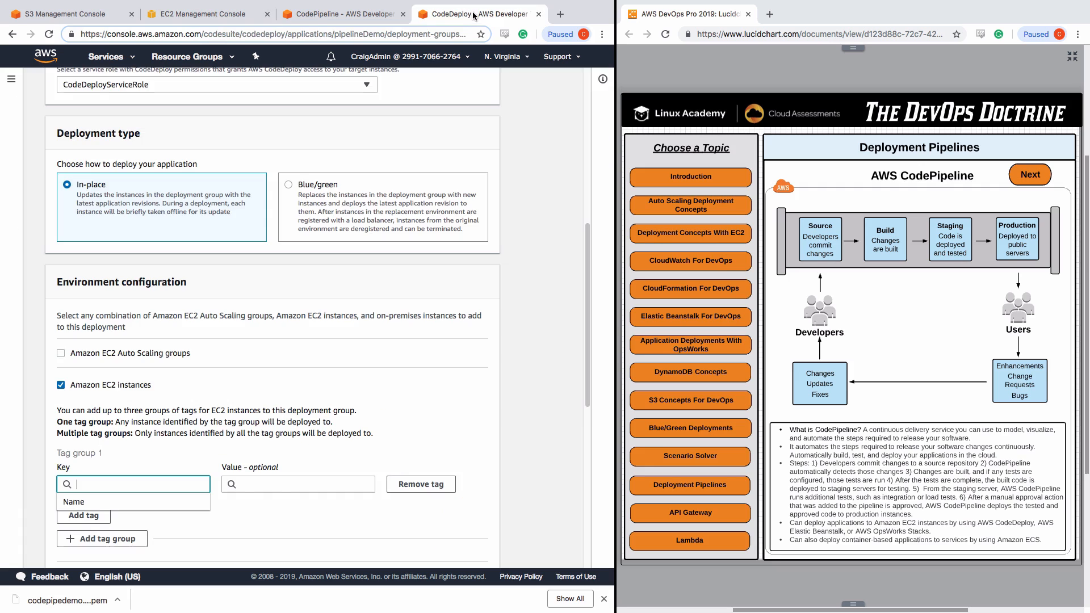
{"action": "left_click", "coordinate": [74, 502]}
{"action": "left_click", "coordinate": [259, 483]}
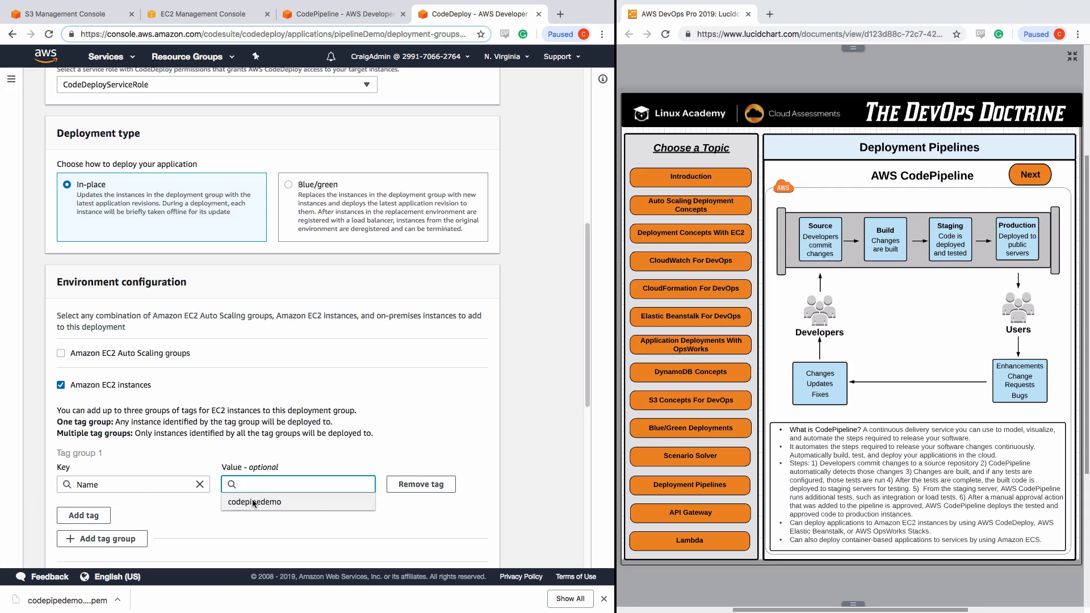
{"action": "left_click", "coordinate": [256, 503]}
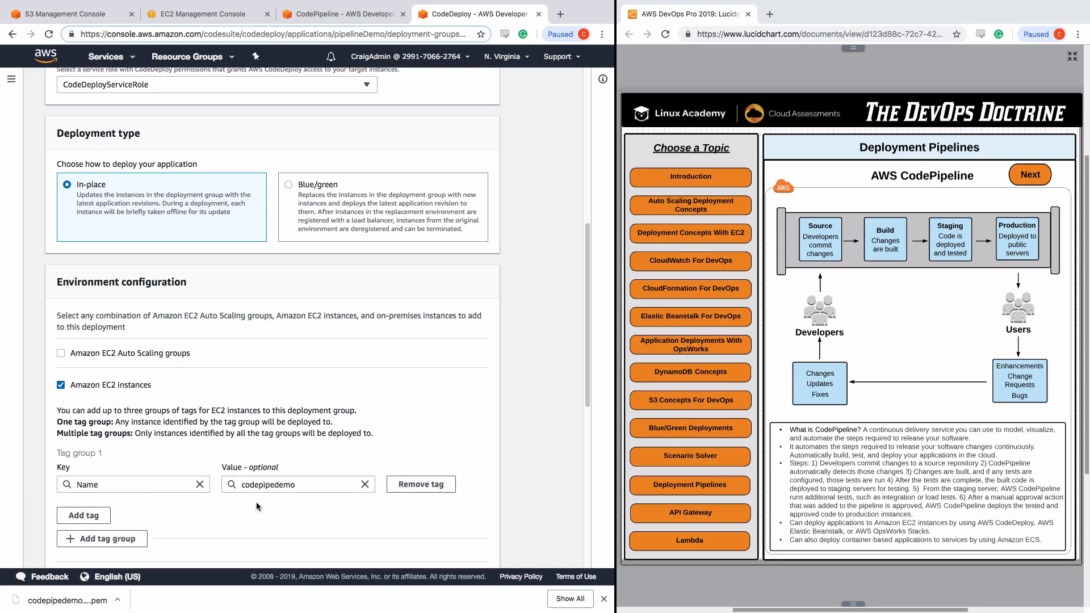
Set the deployment configuration to CodeDeployDefault.OneAtATime.
{"action": "scroll", "coordinate": [305, 462], "scroll_direction": "down", "scroll_amount": 5}
{"action": "left_click", "coordinate": [306, 461]}
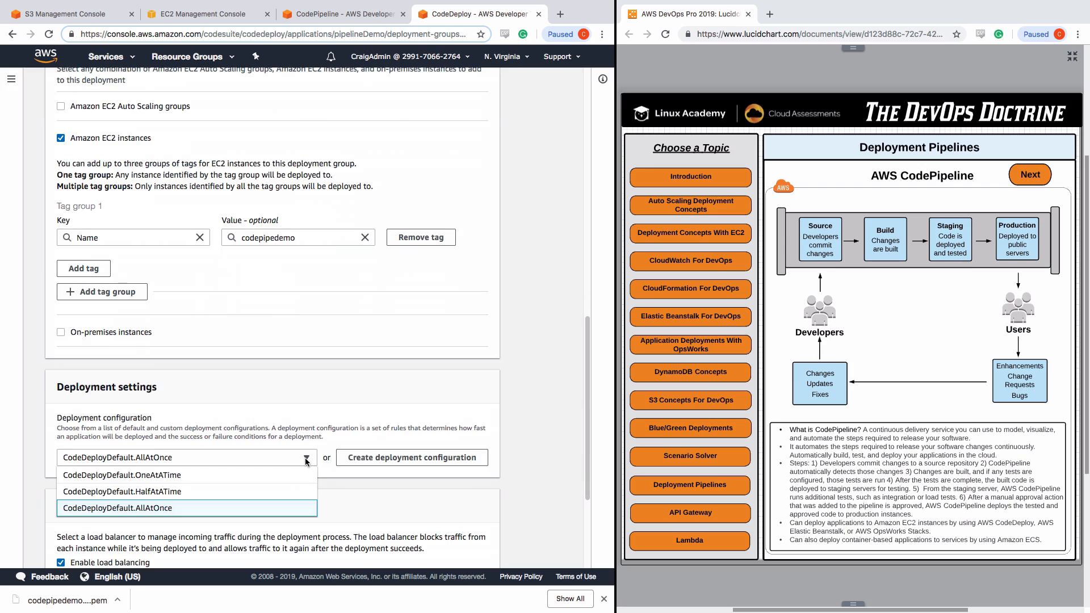
{"action": "left_click", "coordinate": [278, 473]}
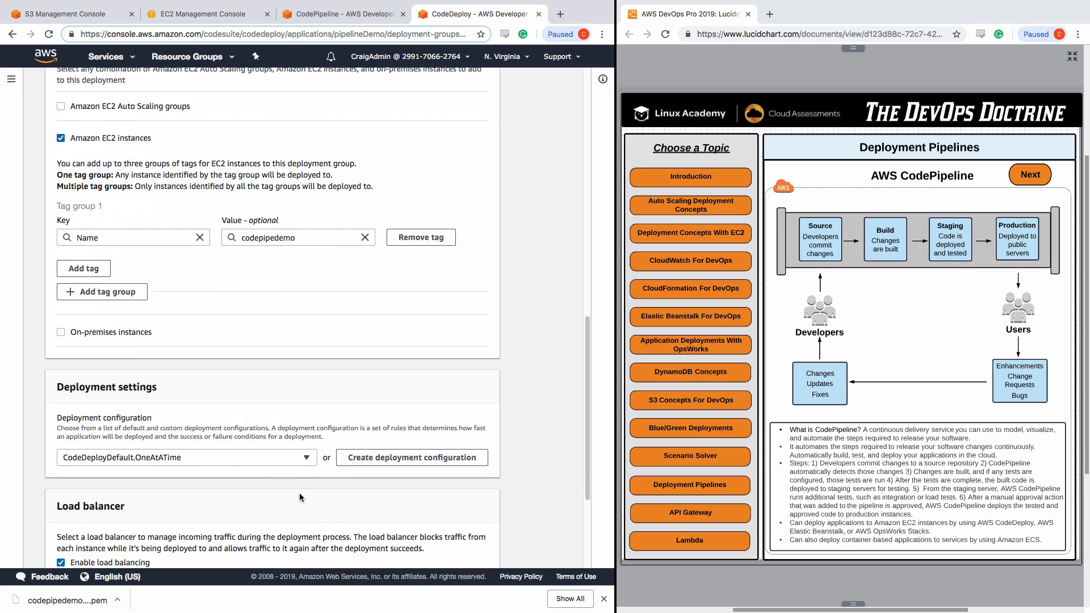
Disable load balancing and create the deployment group.
{"action": "scroll", "coordinate": [299, 493], "scroll_direction": "down", "scroll_amount": 3}
{"action": "scroll", "coordinate": [288, 493], "scroll_direction": "down", "scroll_amount": 3}
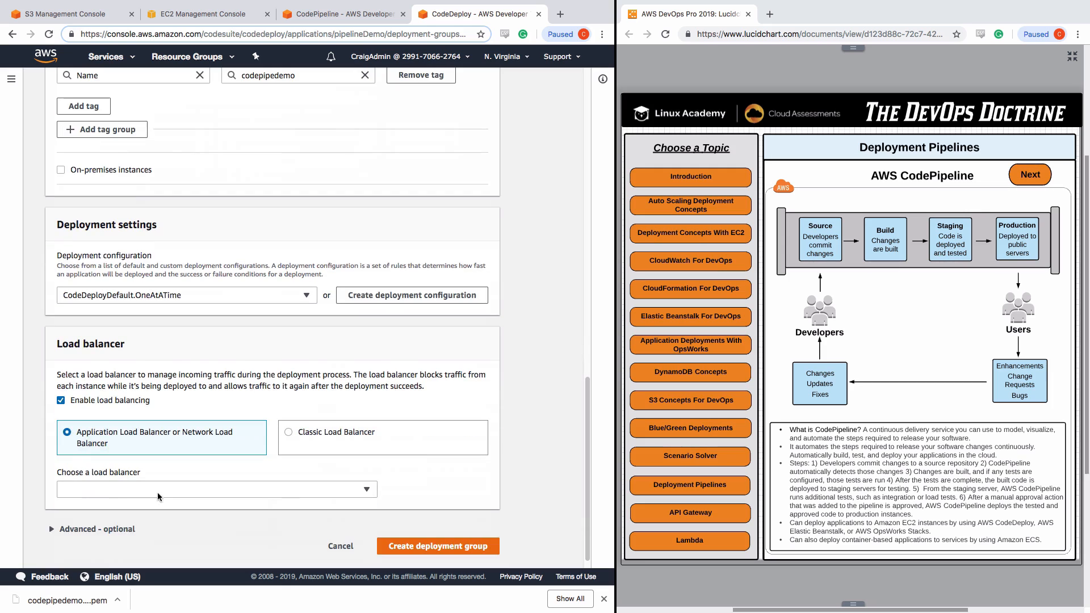
{"action": "left_click", "coordinate": [61, 401]}
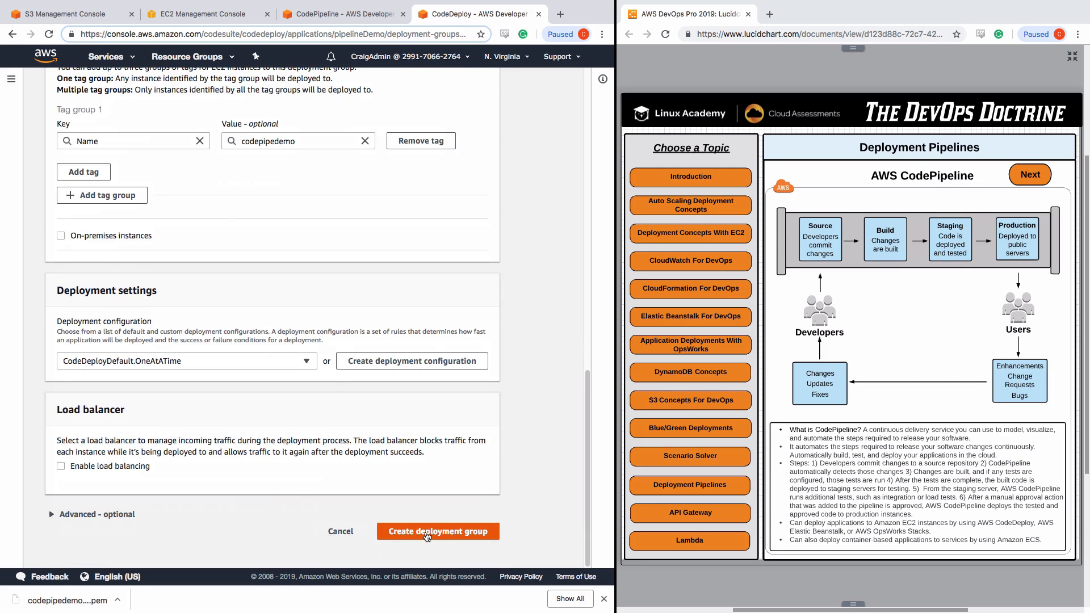
{"action": "left_click", "coordinate": [432, 534]}
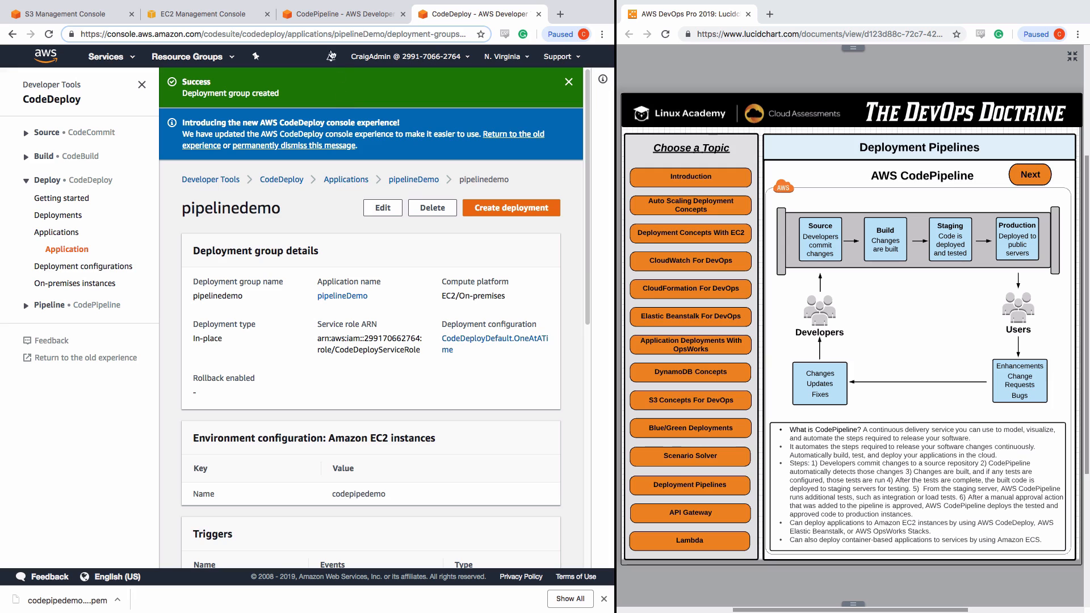
Start a new pipeline in CodePipeline named demo4codepipeline, keeping the new service role and its suggested role name.
{"action": "left_click", "coordinate": [333, 17]}
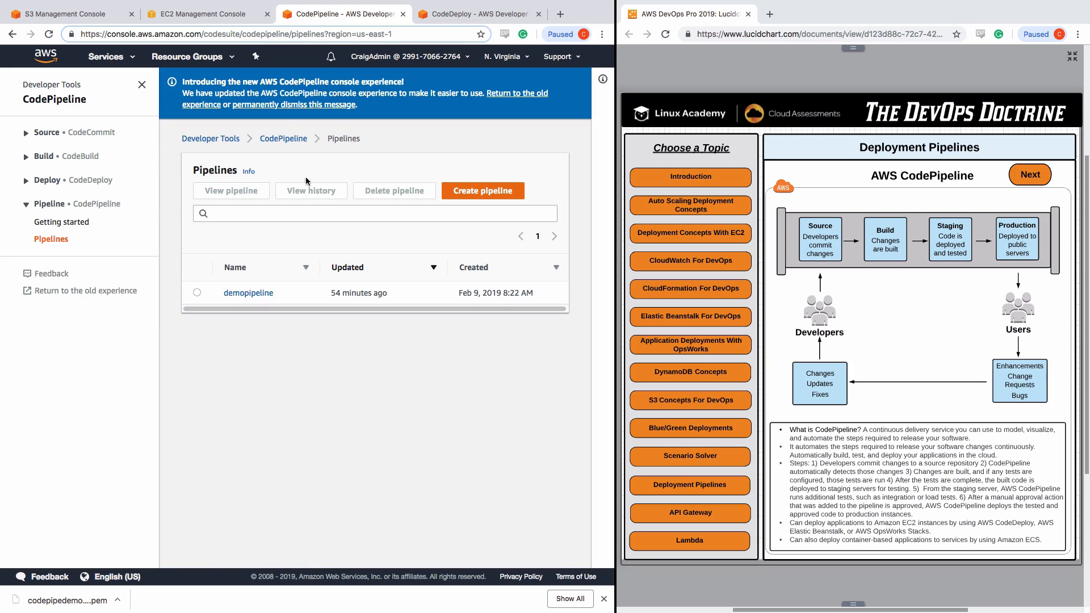
{"action": "left_click", "coordinate": [485, 191]}
{"action": "left_click", "coordinate": [286, 259]}
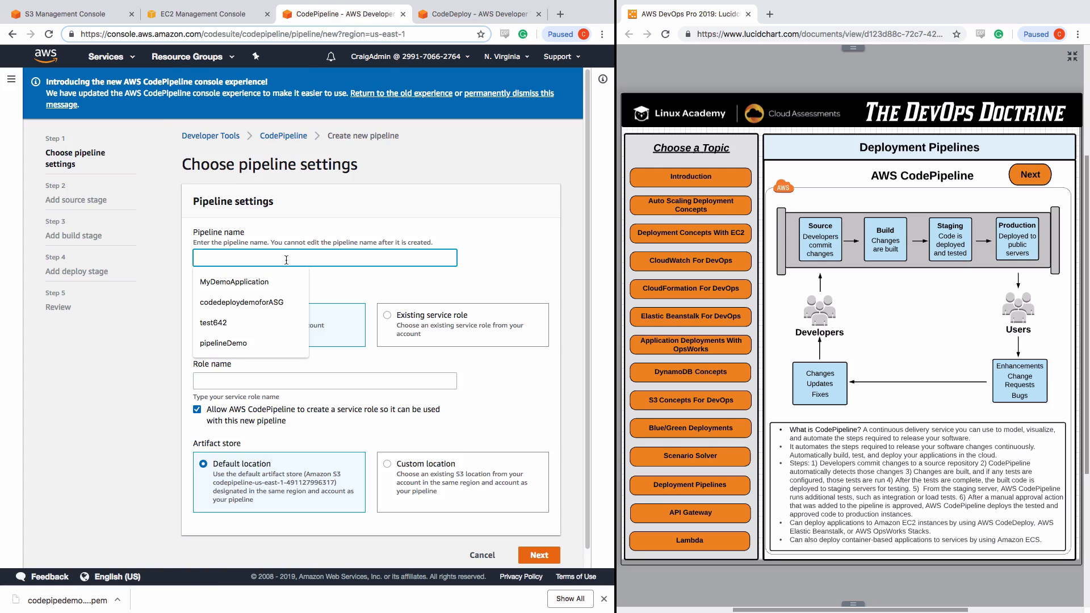
{"action": "type", "text": "demo4codepipeline"}
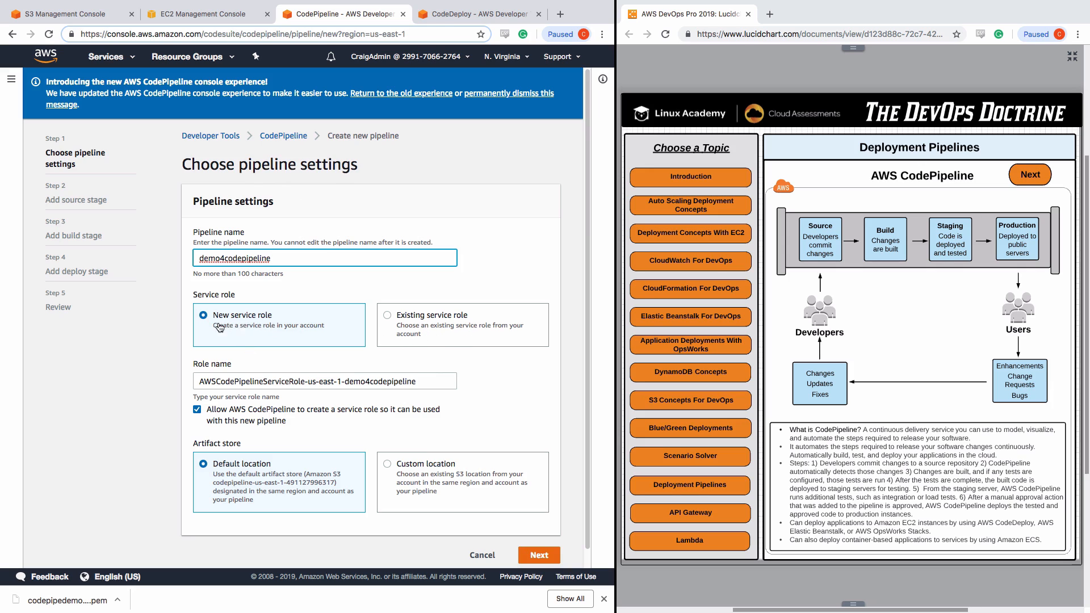
{"action": "triple_click", "coordinate": [428, 382]}
Use the custom S3 bucket codedeploy144 as the pipeline's artifact store and continue to the source stage.
{"action": "scroll", "coordinate": [428, 382], "scroll_direction": "down", "scroll_amount": 1}
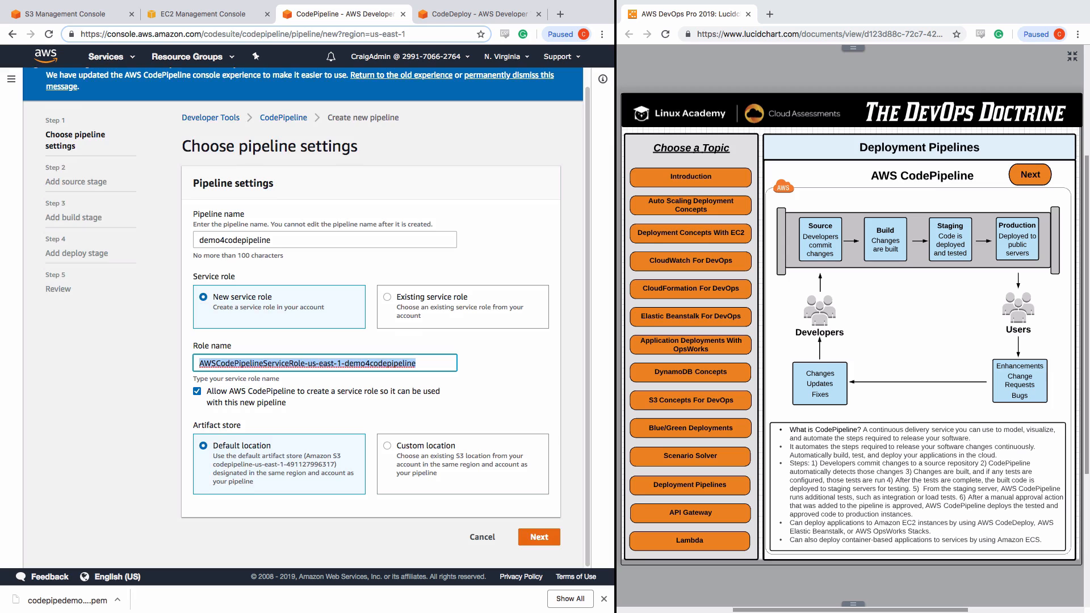
{"action": "left_click", "coordinate": [388, 447]}
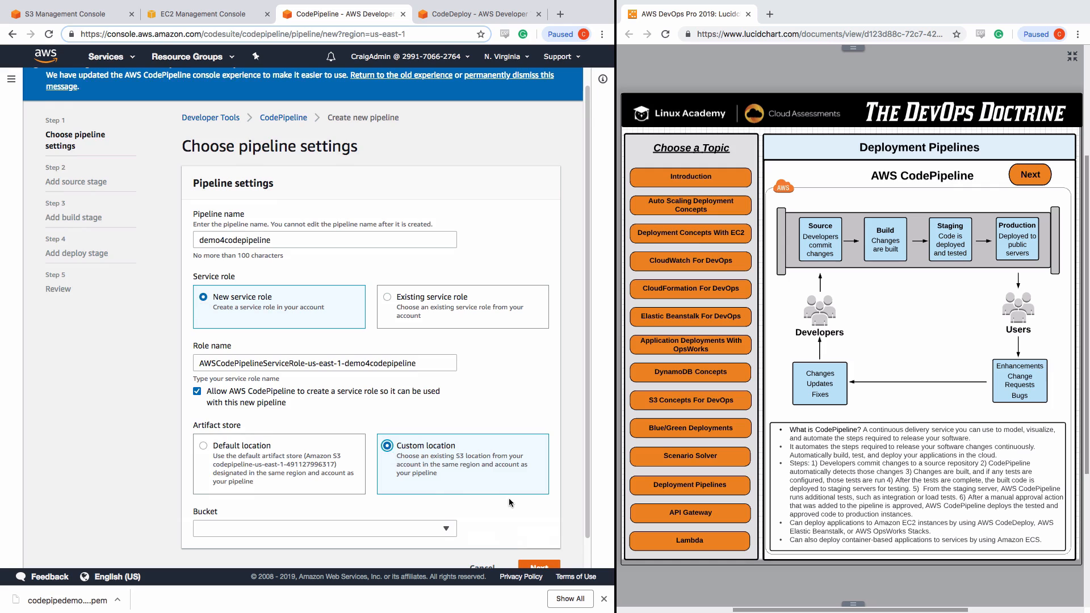
{"action": "left_click", "coordinate": [340, 547]}
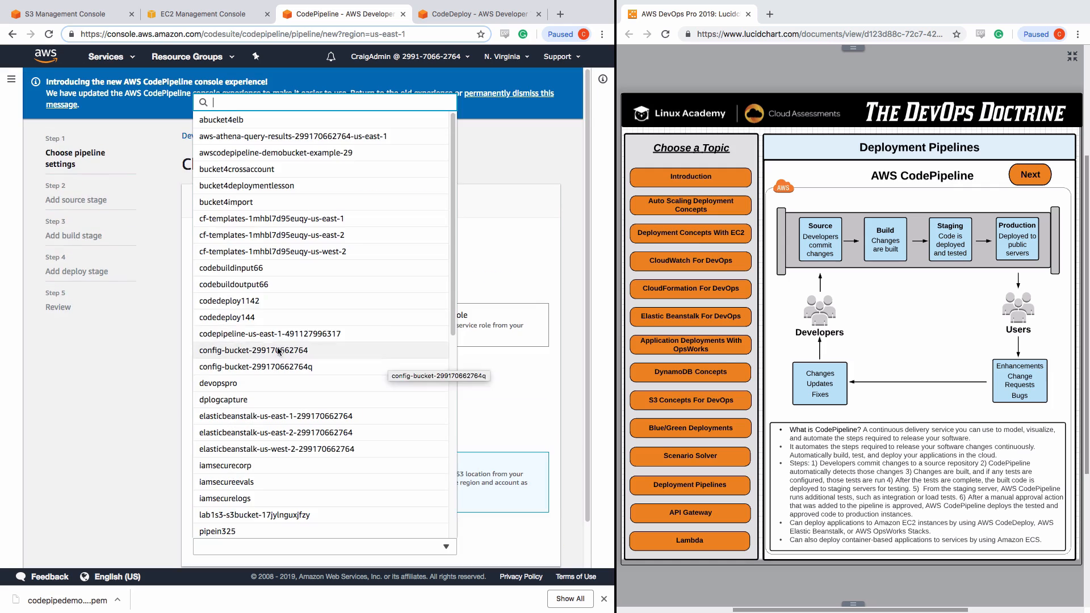
{"action": "left_click", "coordinate": [227, 316]}
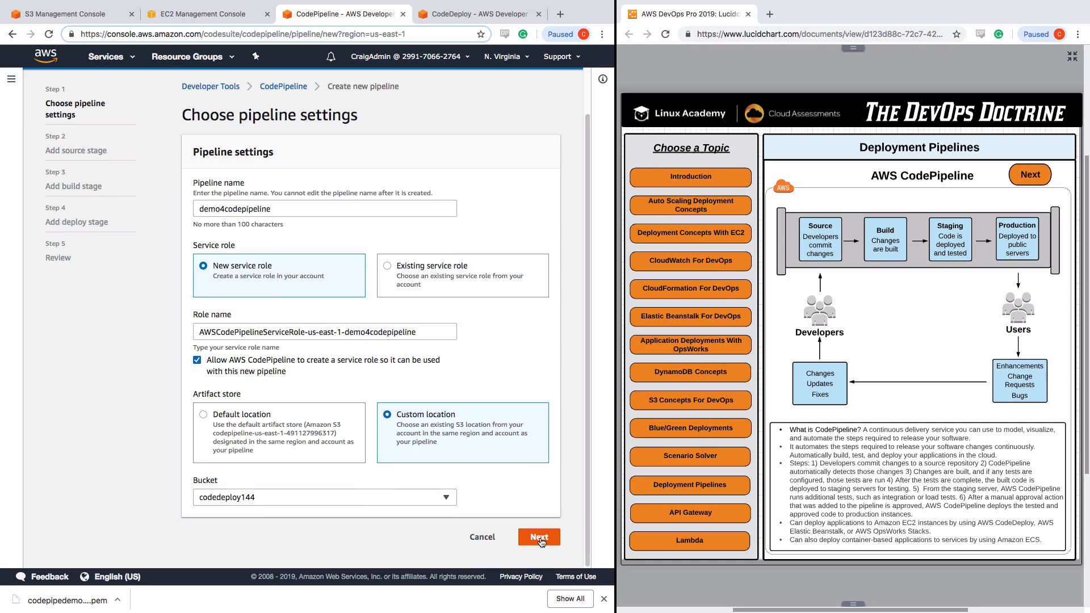
{"action": "left_click", "coordinate": [540, 538]}
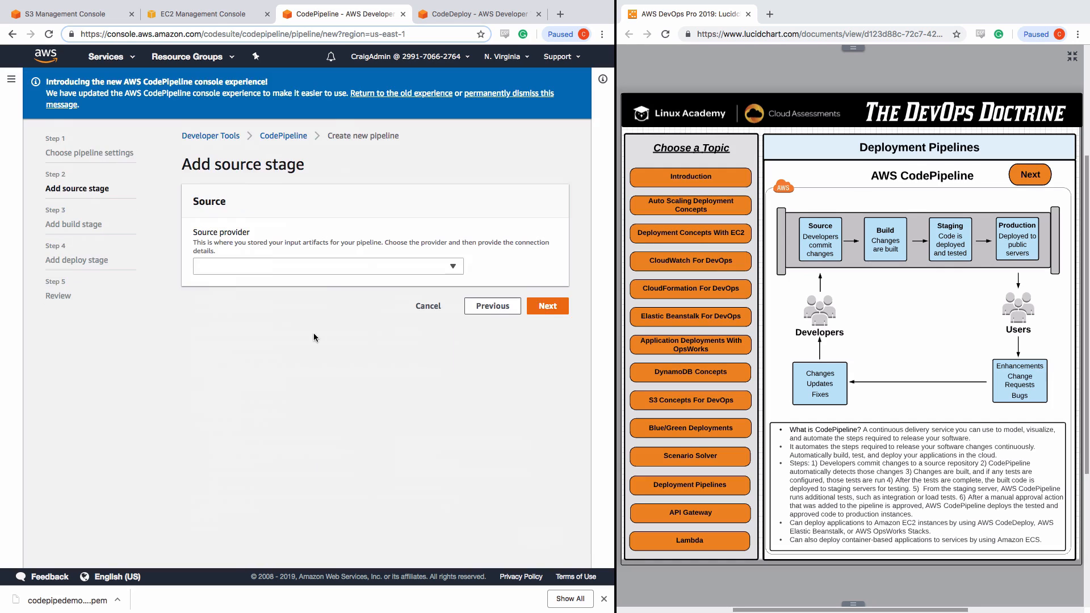
Set the source provider to Amazon S3 with the bucket awscodepipeline-demobucket-example-29.
{"action": "left_click", "coordinate": [450, 273]}
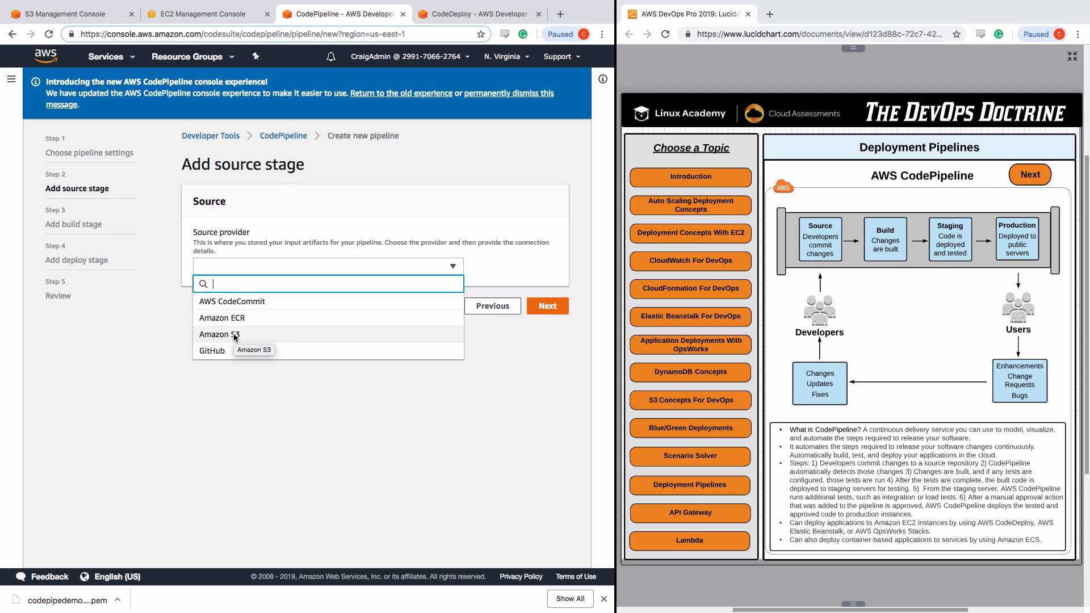
{"action": "left_click", "coordinate": [233, 334]}
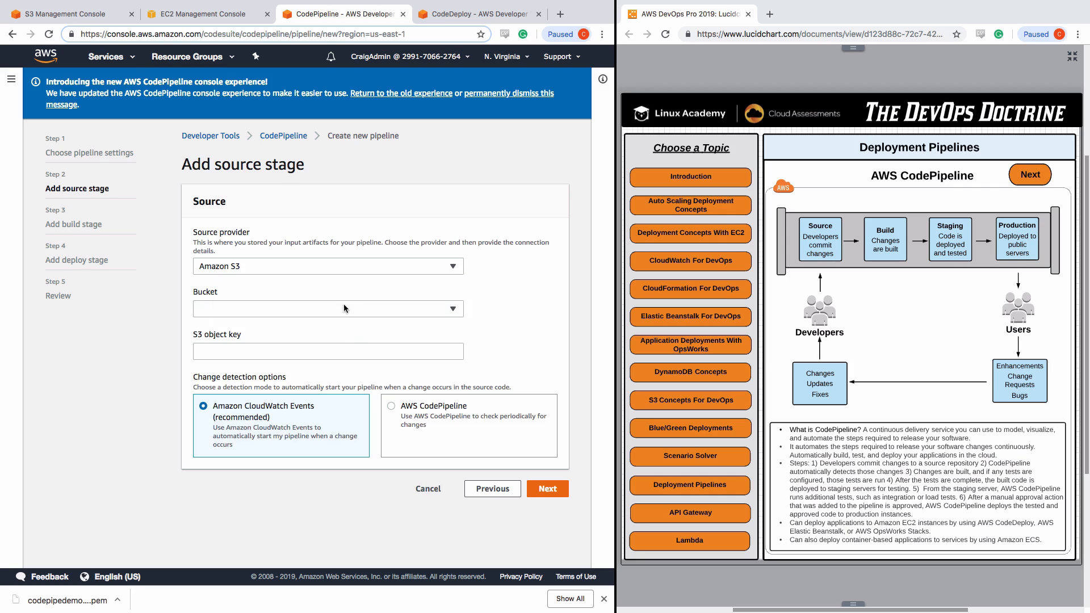
{"action": "left_click", "coordinate": [63, 14]}
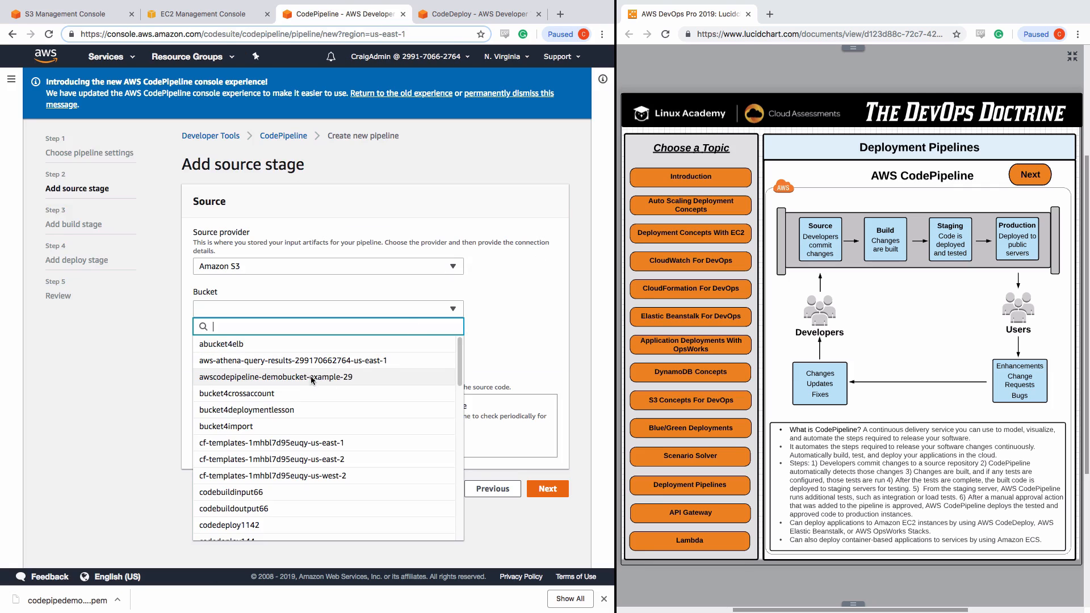
{"action": "left_click", "coordinate": [315, 376]}
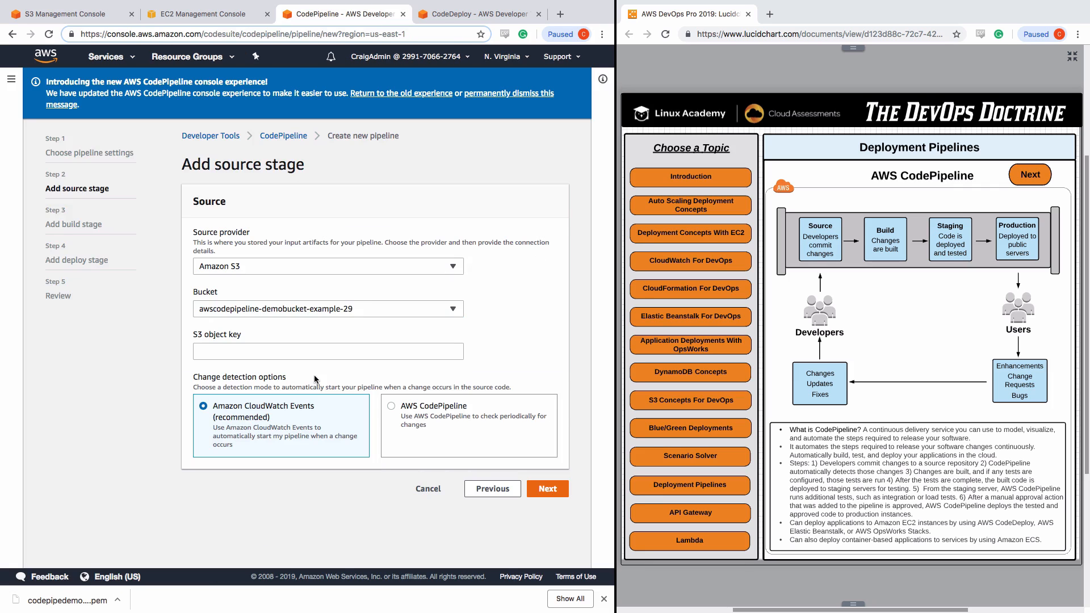
Set the S3 object key to aws-codepipeline-s3-aws-codedeploy_linux.zip, using the object name shown in the S3 console, and continue to the build stage.
{"action": "left_click", "coordinate": [283, 352]}
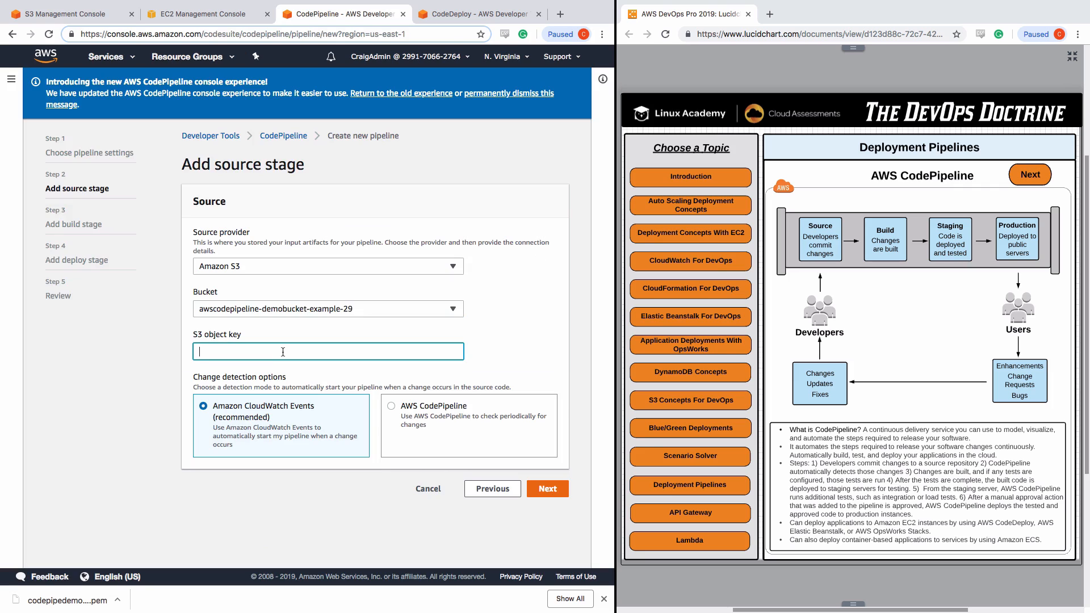
{"action": "left_click", "coordinate": [65, 14]}
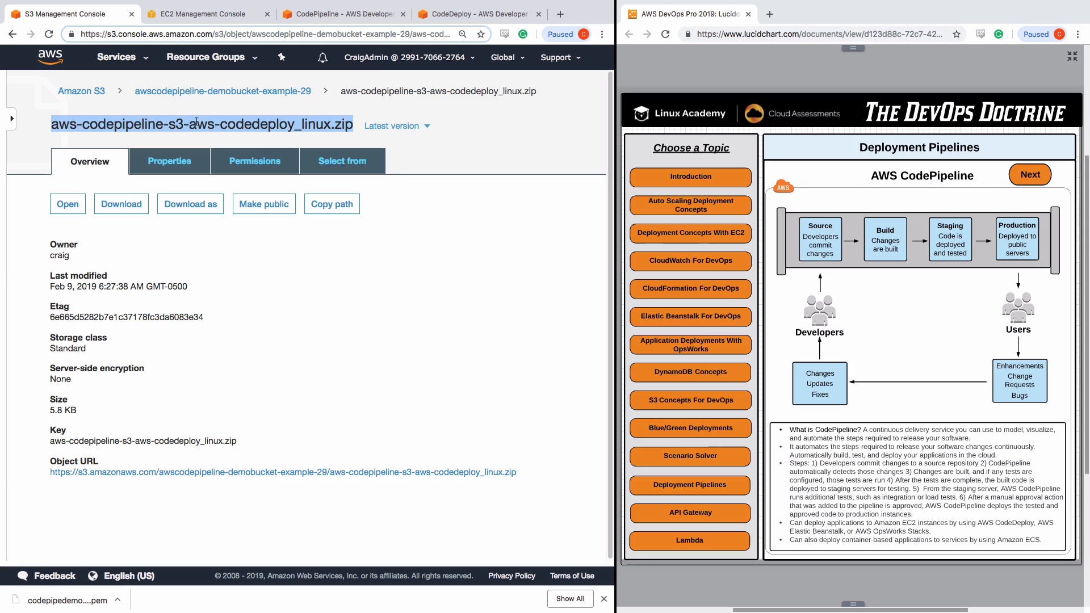
{"action": "left_click", "coordinate": [338, 16]}
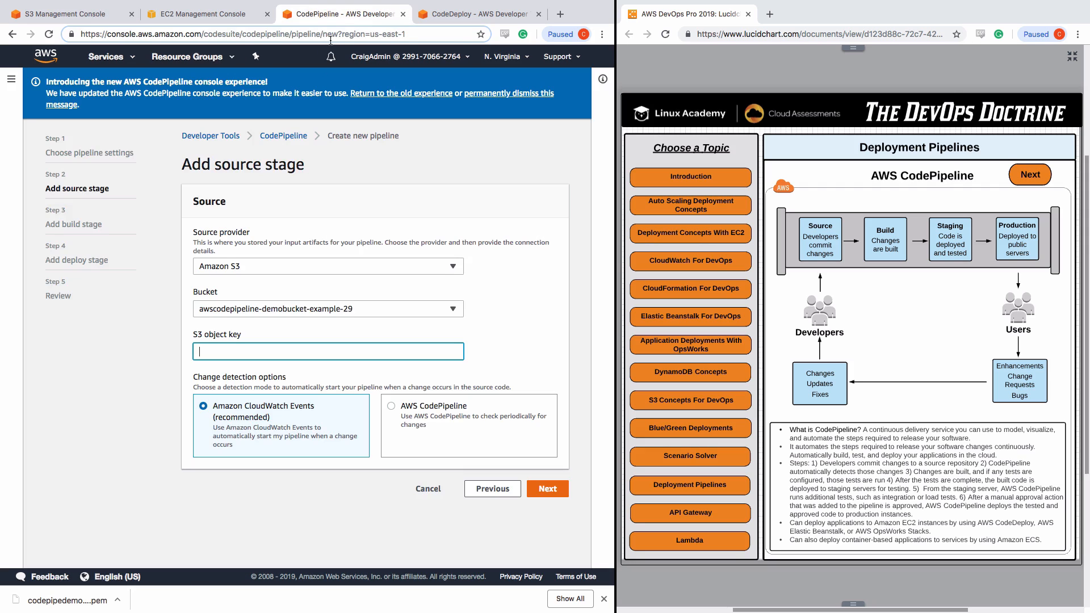
{"action": "type", "text": "aws-codepipeline-s3-aws-codedeploy_linux.zip"}
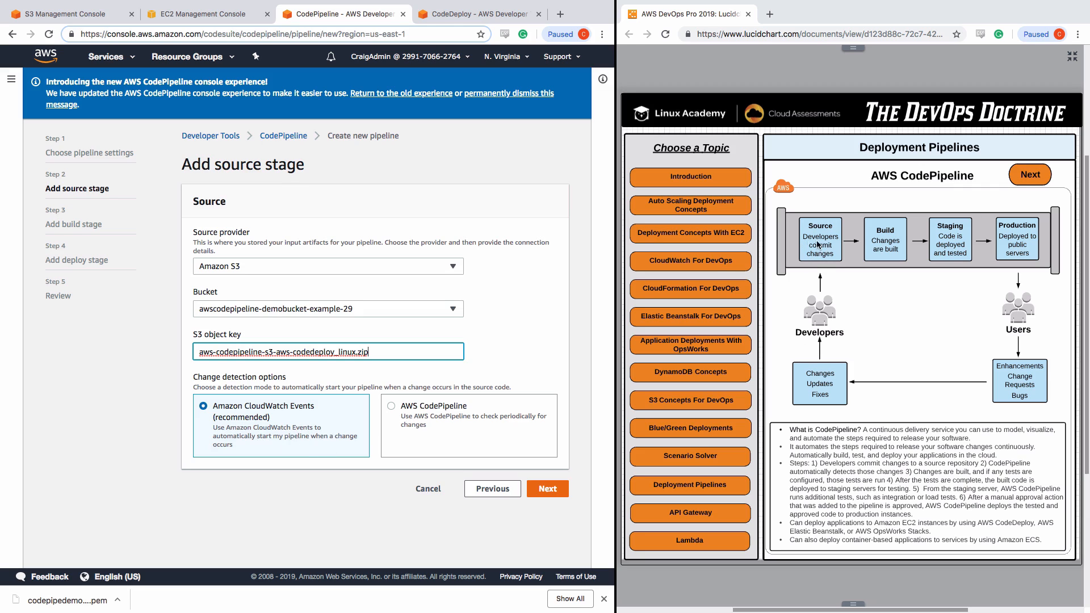
{"action": "left_click", "coordinate": [547, 491]}
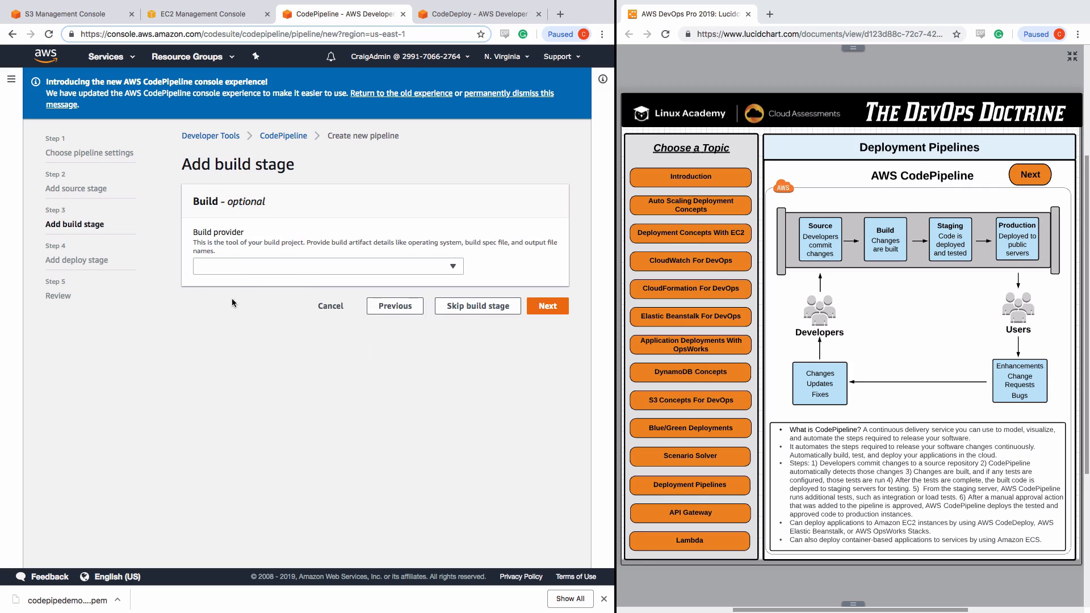
Skip the build stage and confirm that the pipeline does not include one.
{"action": "left_click", "coordinate": [450, 267]}
{"action": "left_click", "coordinate": [468, 310]}
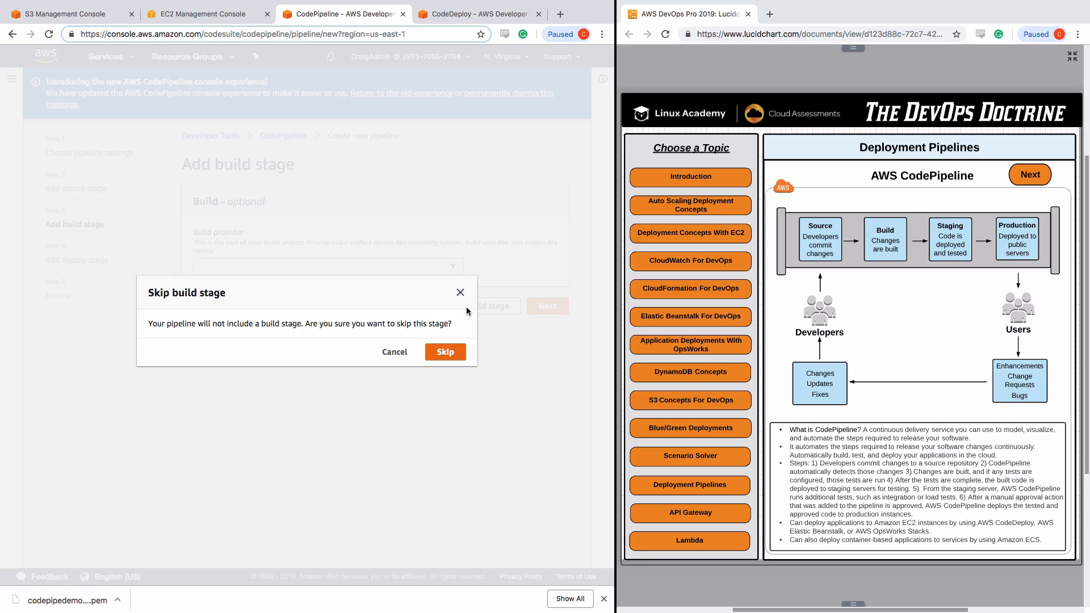
{"action": "left_click", "coordinate": [444, 354]}
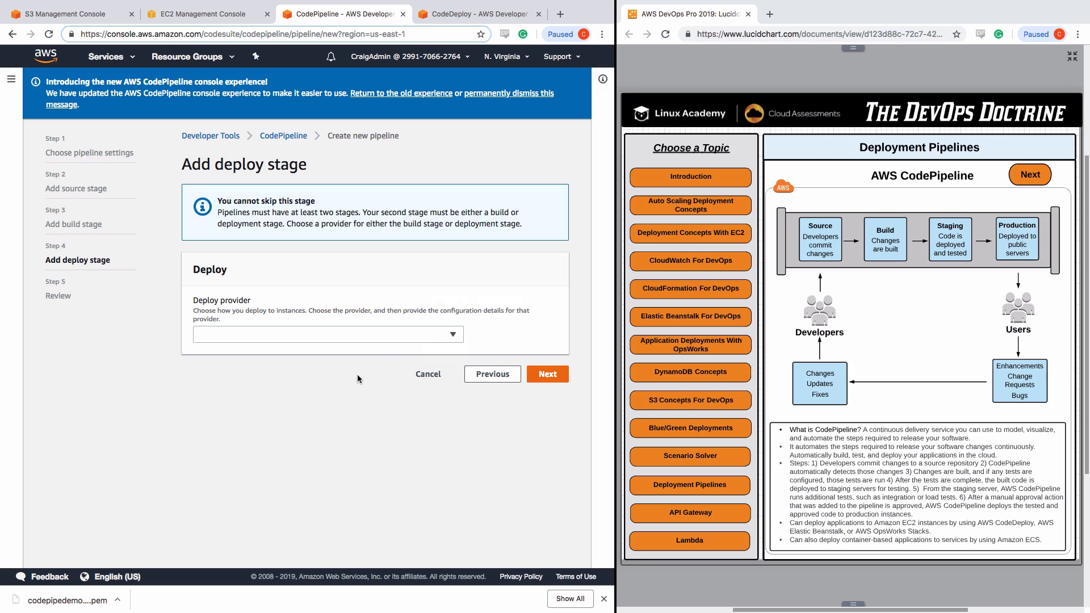
Configure the deploy stage with AWS CodeDeploy, the application pipelineDemo and the deployment group pipelinedemo, and continue to the review.
{"action": "left_click", "coordinate": [452, 338]}
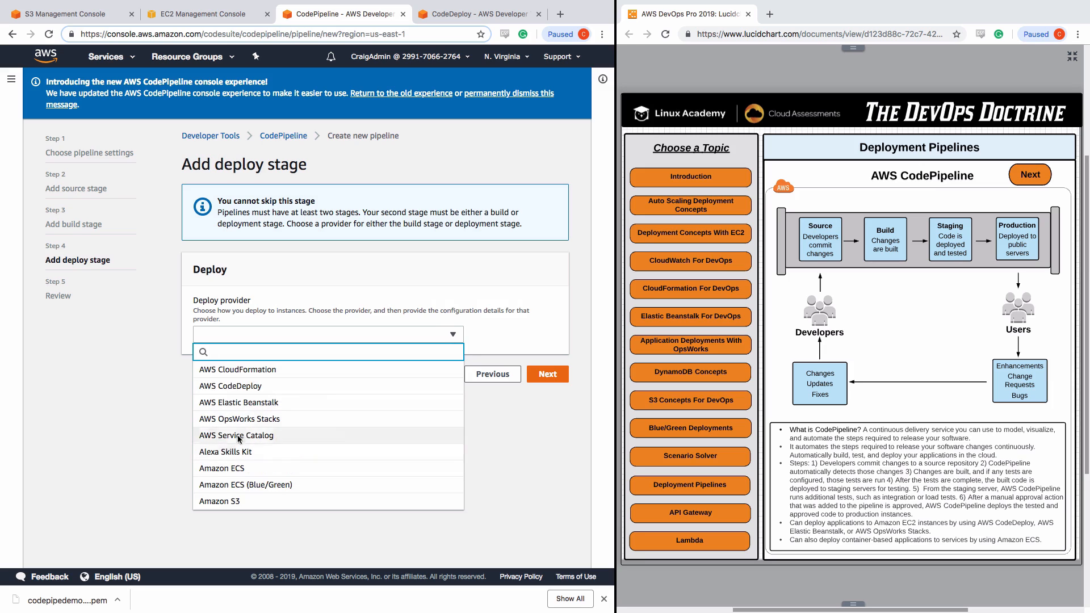
{"action": "left_click", "coordinate": [238, 391]}
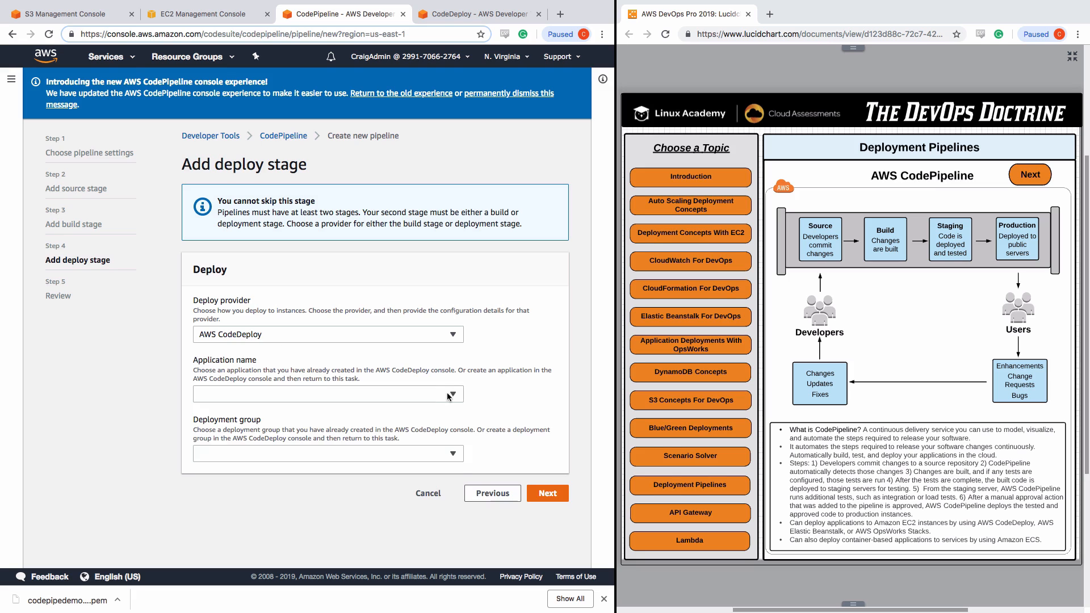
{"action": "left_click", "coordinate": [453, 395]}
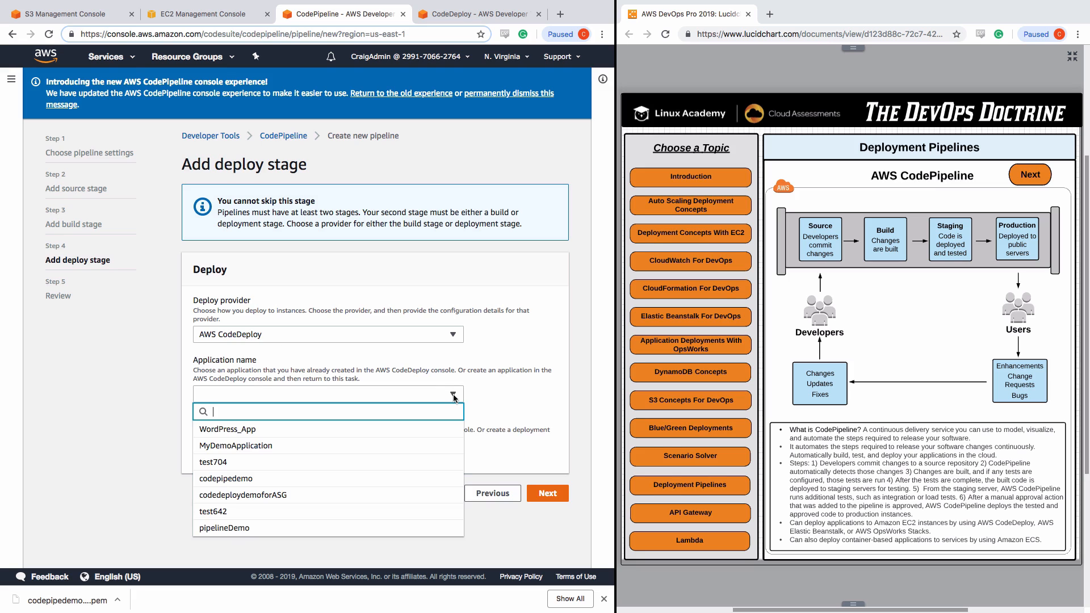
{"action": "left_click", "coordinate": [465, 15]}
{"action": "left_click", "coordinate": [363, 15]}
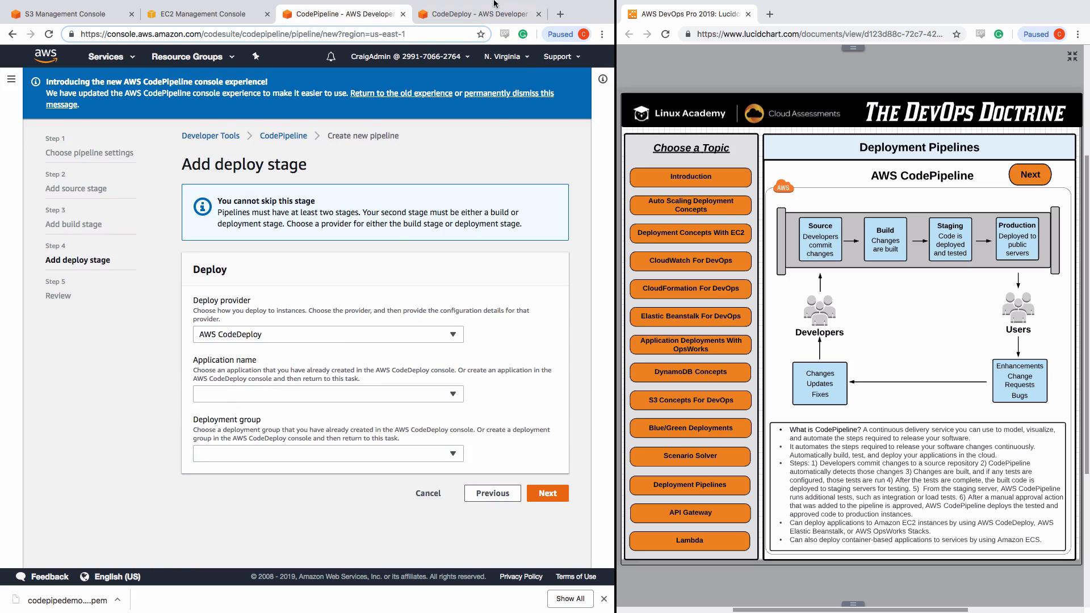
{"action": "left_click", "coordinate": [470, 15]}
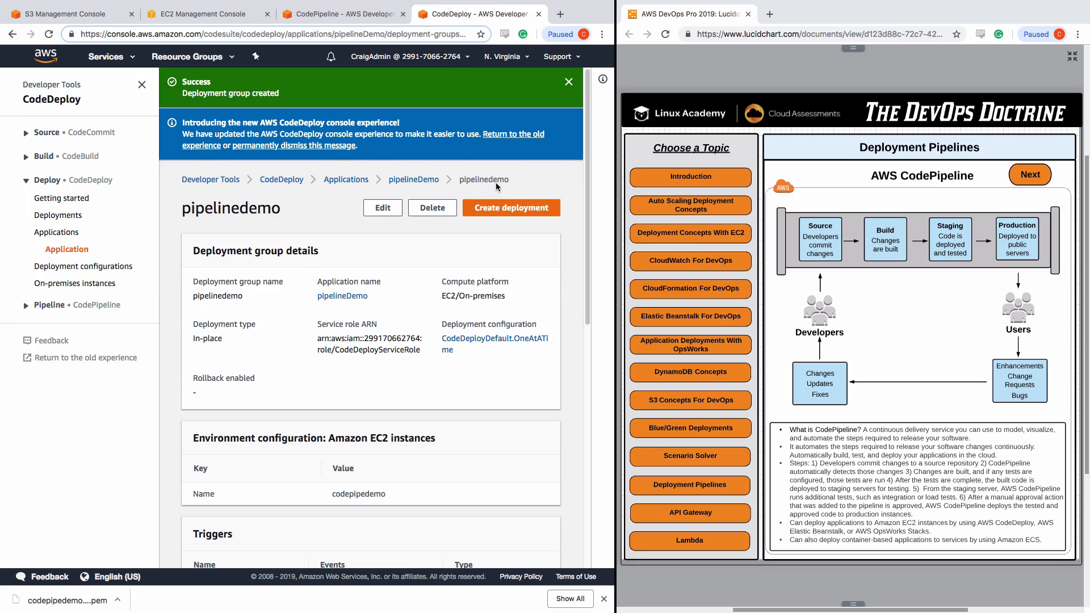
{"action": "left_click", "coordinate": [339, 14]}
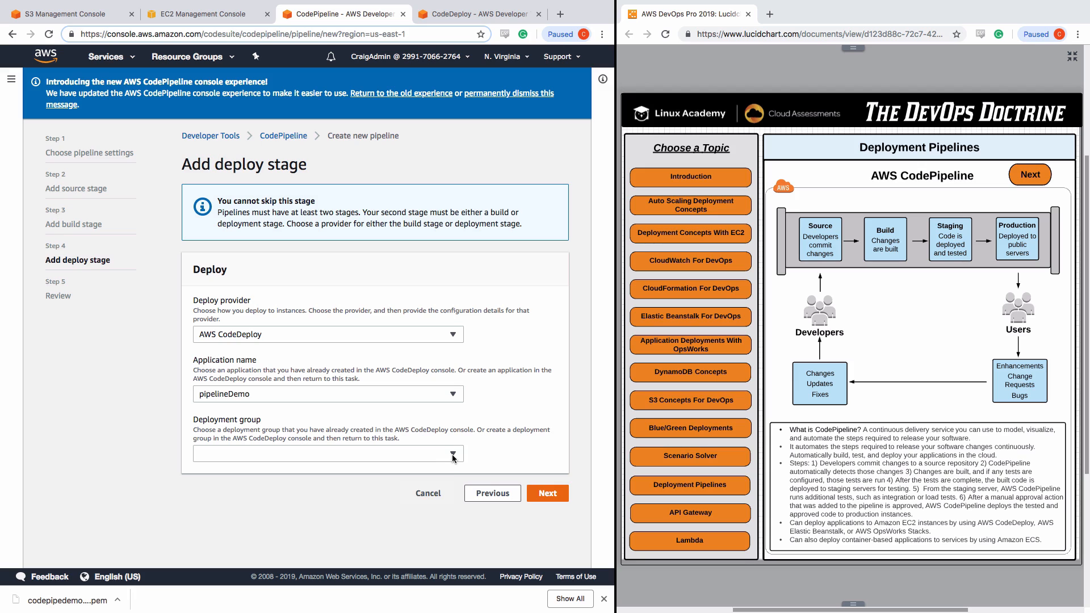
{"action": "left_click", "coordinate": [453, 454]}
{"action": "left_click", "coordinate": [259, 481]}
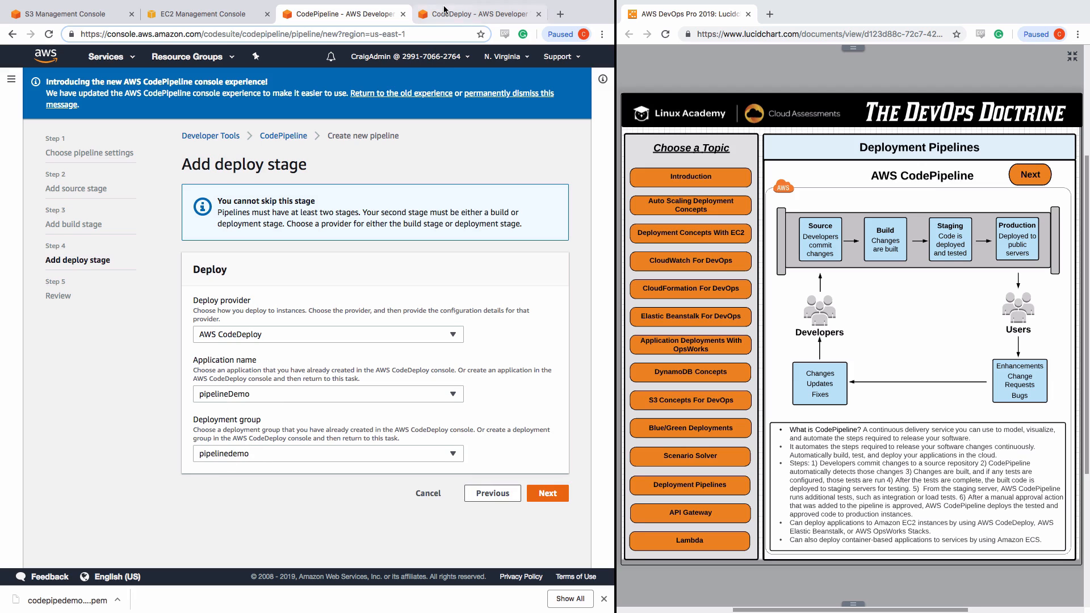
{"action": "left_click", "coordinate": [547, 494]}
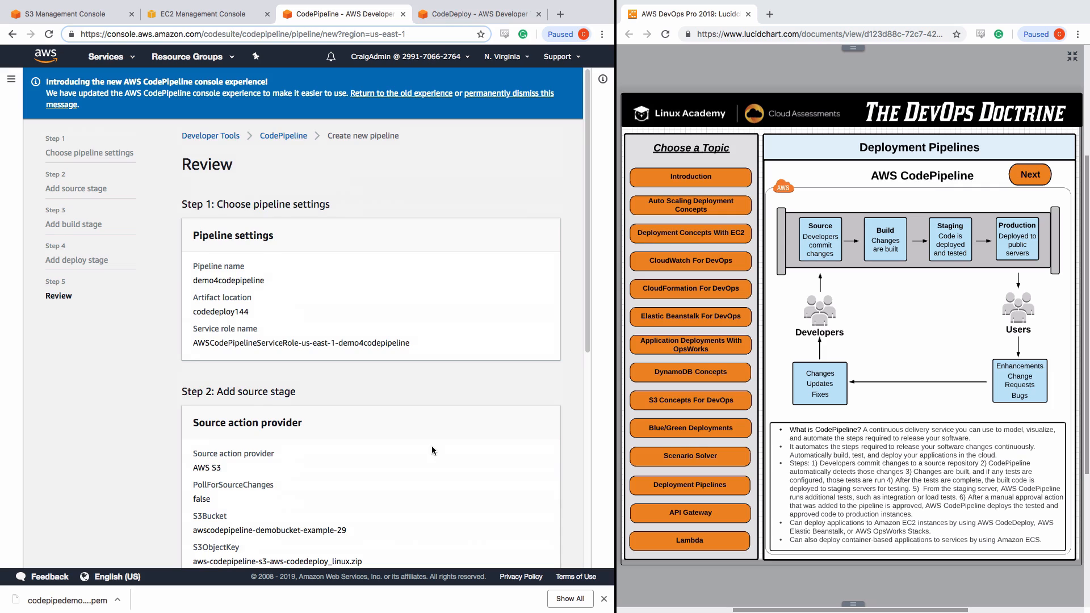
Review the pipeline settings through the deploy stage and create the pipeline.
{"action": "scroll", "coordinate": [432, 447], "scroll_direction": "down", "scroll_amount": 2}
{"action": "scroll", "coordinate": [431, 445], "scroll_direction": "down", "scroll_amount": 5}
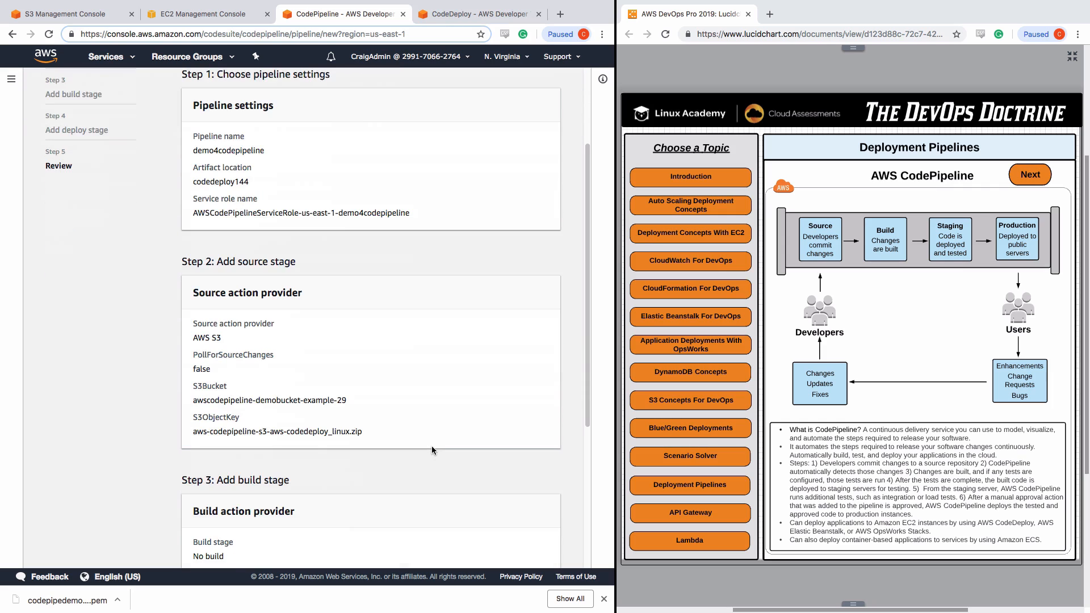
{"action": "scroll", "coordinate": [431, 450], "scroll_direction": "down", "scroll_amount": 1}
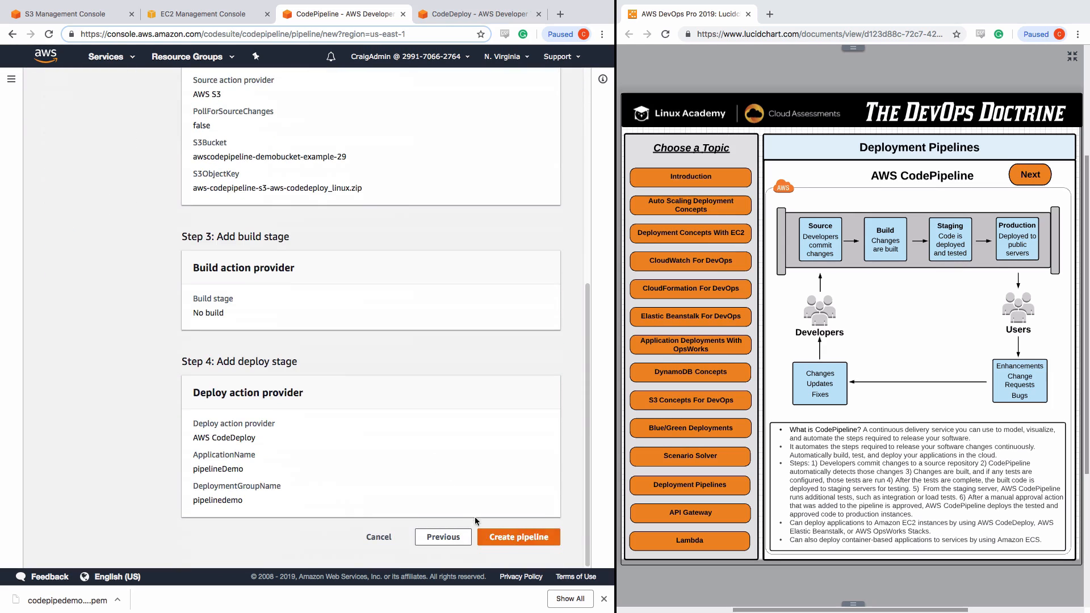
{"action": "left_click", "coordinate": [518, 537]}
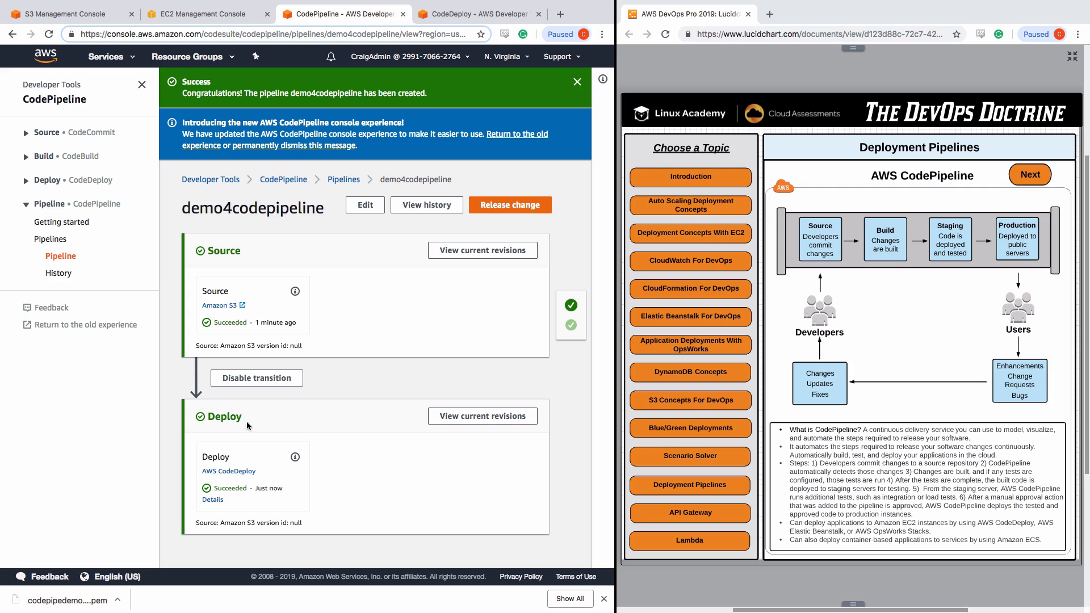
Open the deploy action's details and examine the pipelineDemo application's deployment groups, revisions and deployment history.
{"action": "left_click", "coordinate": [212, 501]}
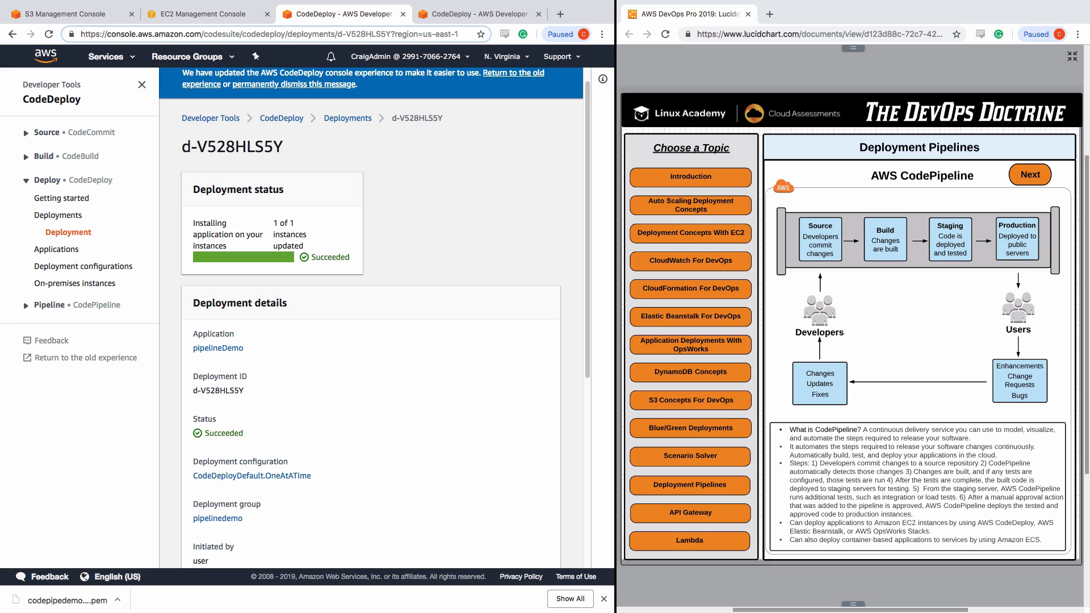
{"action": "left_click", "coordinate": [212, 349]}
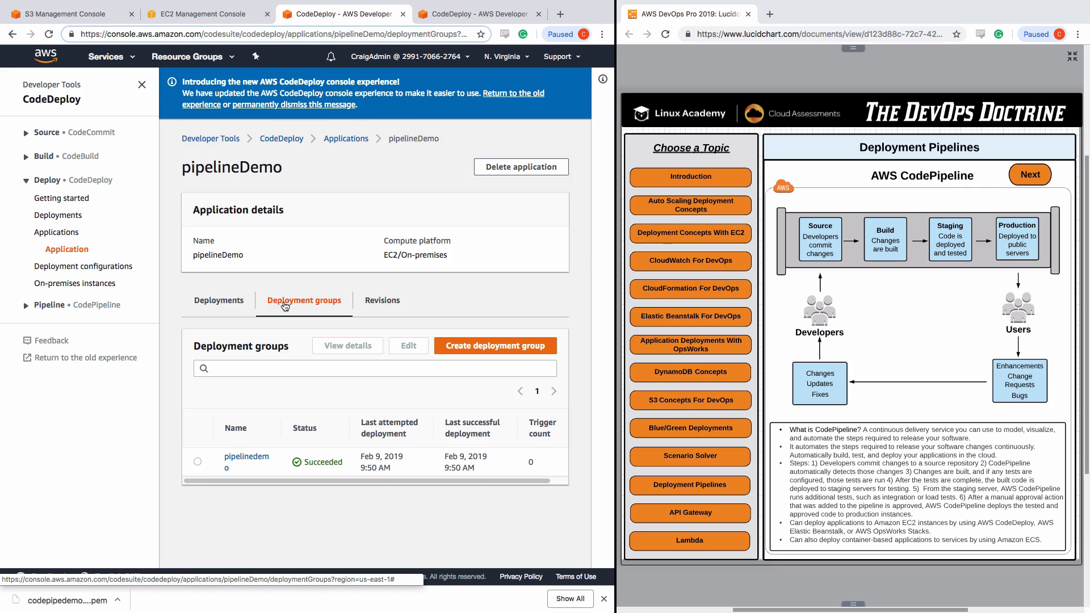
{"action": "left_click", "coordinate": [382, 301]}
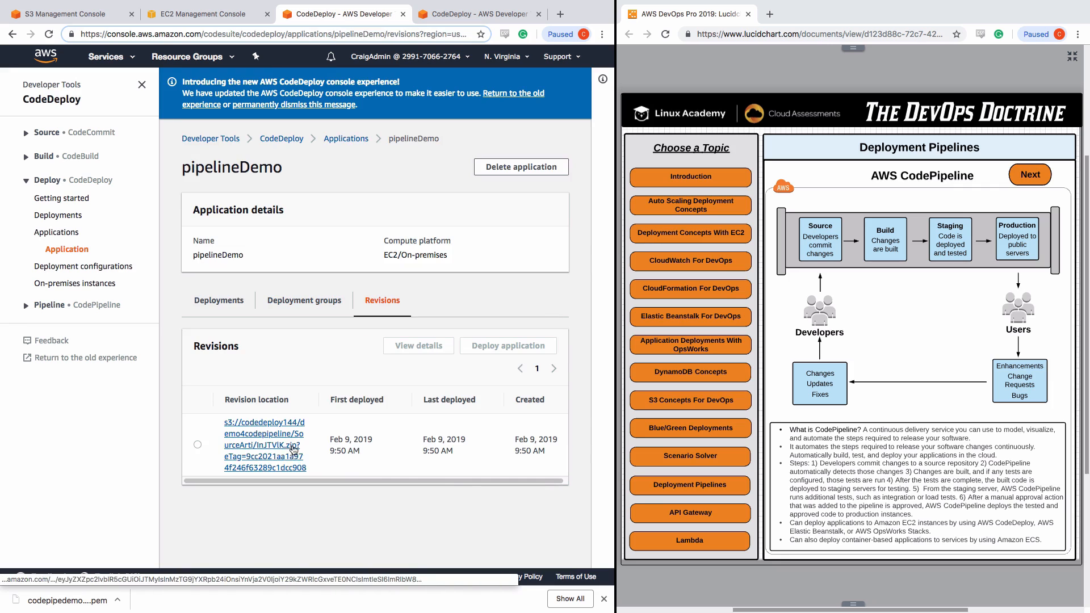
{"action": "left_click", "coordinate": [219, 301]}
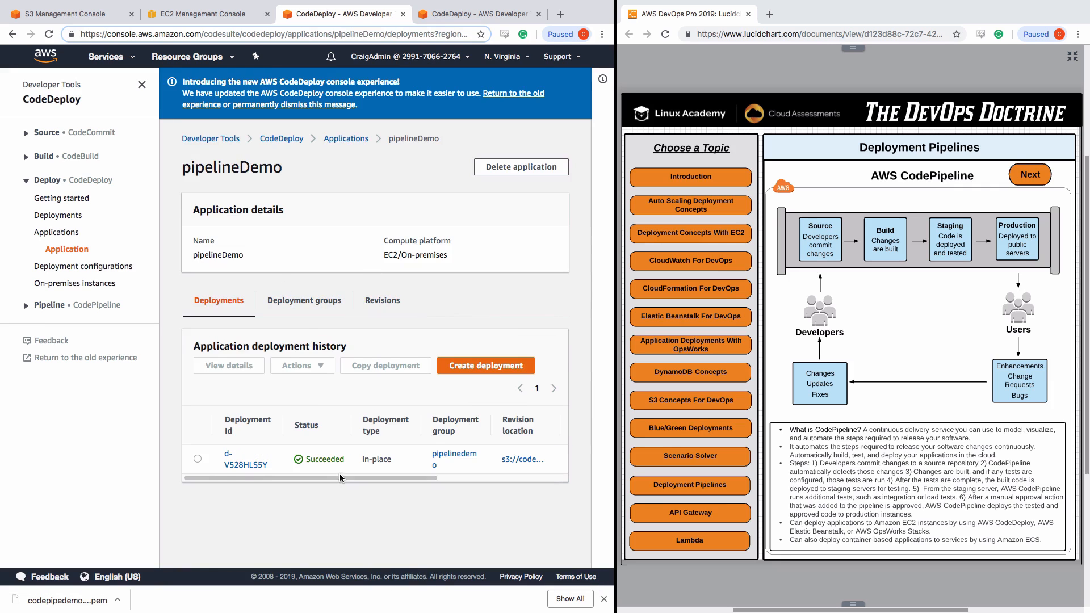
Copy the public DNS of the codepipedemo EC2 instance and open it in a new browser tab to check the deployed page.
{"action": "left_click", "coordinate": [193, 15]}
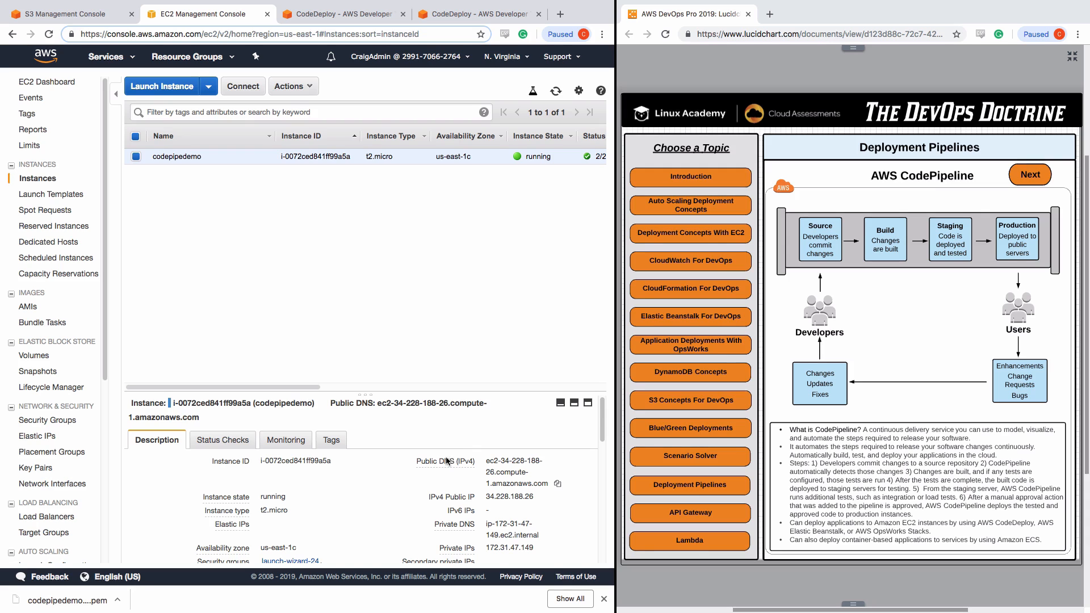
{"action": "left_click", "coordinate": [557, 483]}
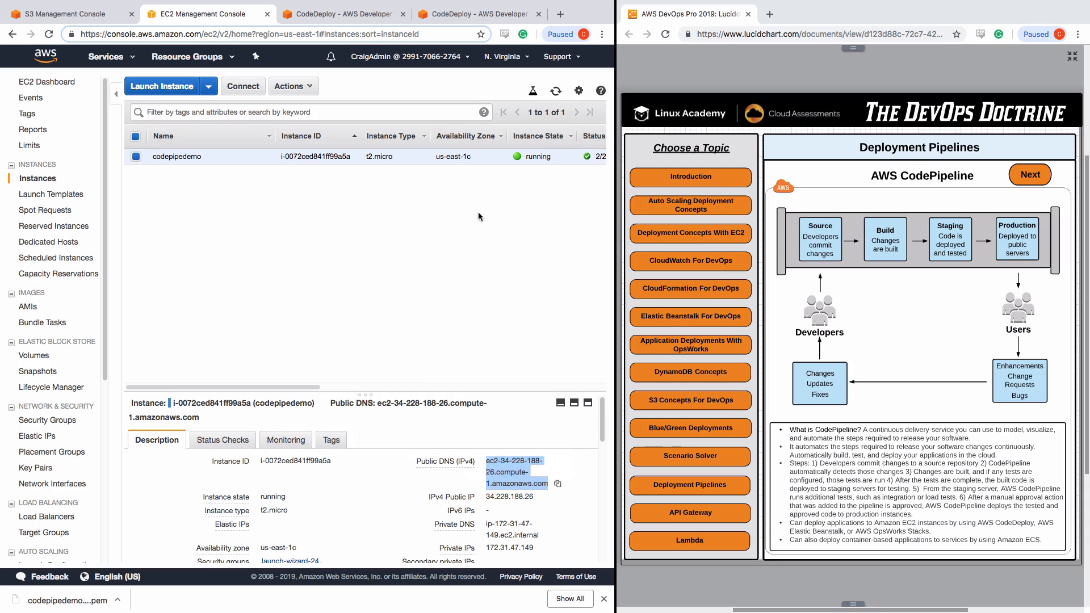
{"action": "left_click", "coordinate": [559, 13]}
{"action": "key", "text": "ctrl+v"}
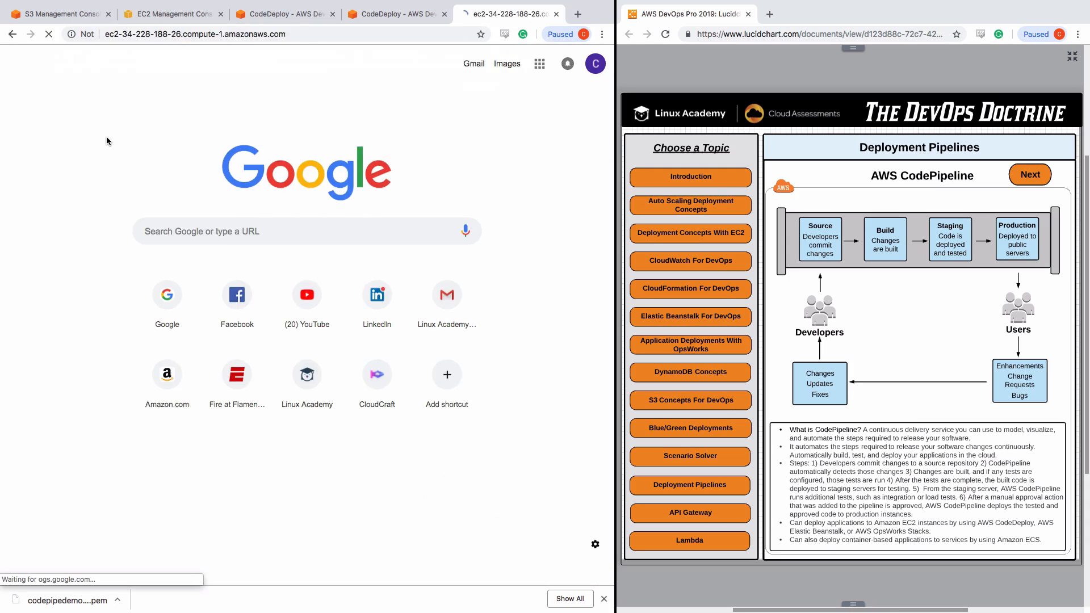
{"action": "key", "text": "Return"}
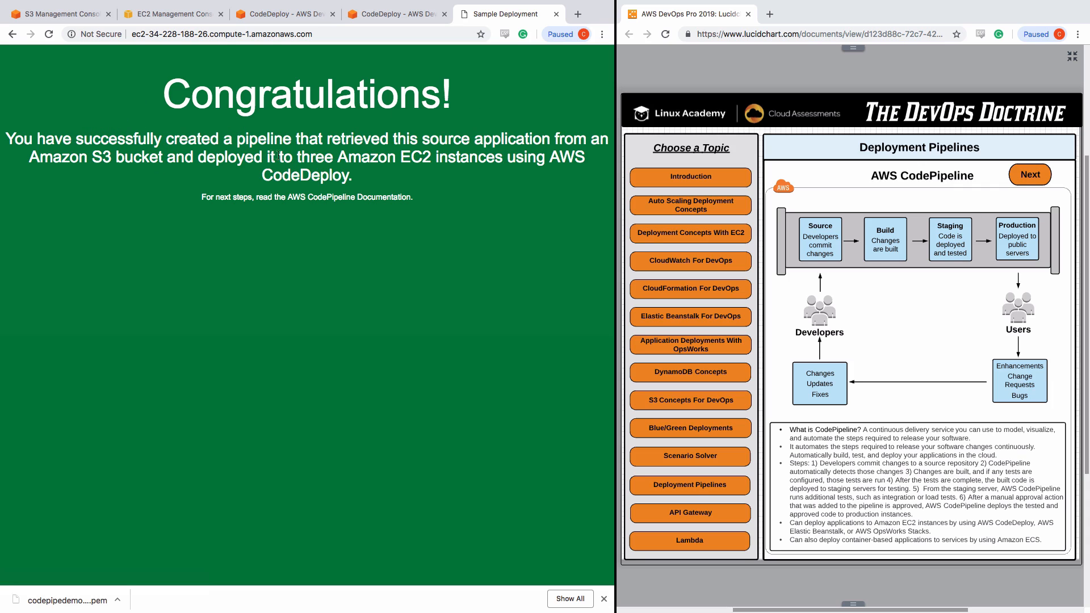
{"action": "left_click_drag", "start_coordinate": [294, 157], "coordinate": [431, 159]}
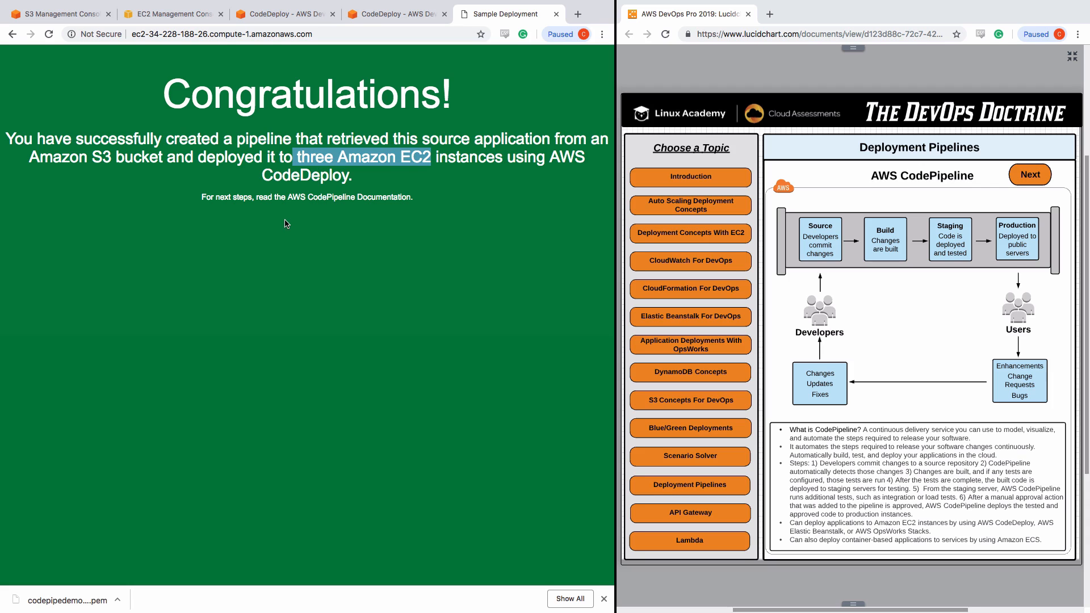
{"action": "left_click", "coordinate": [842, 319]}
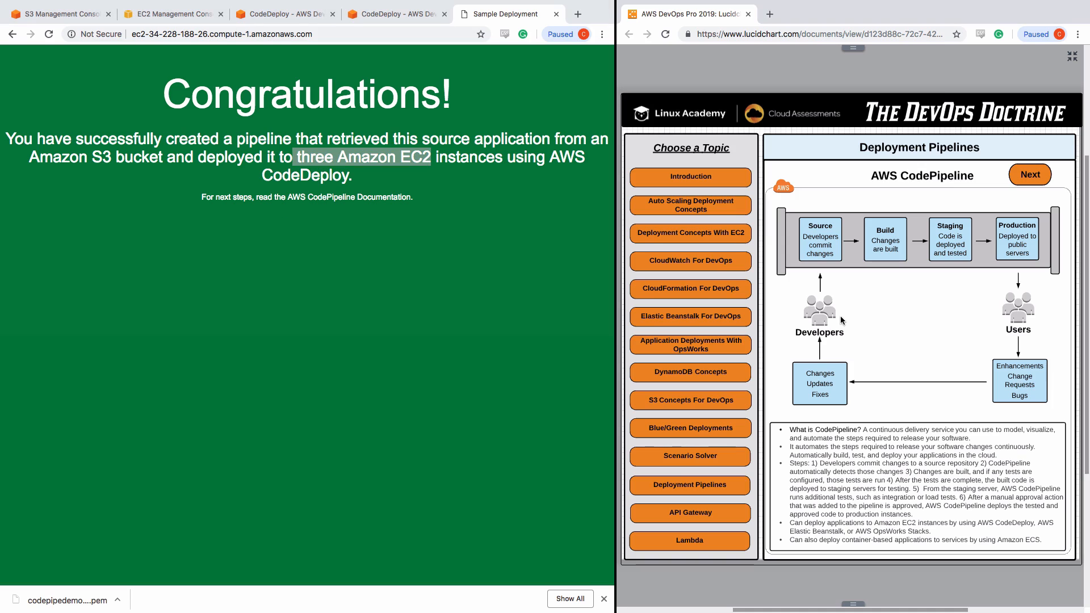